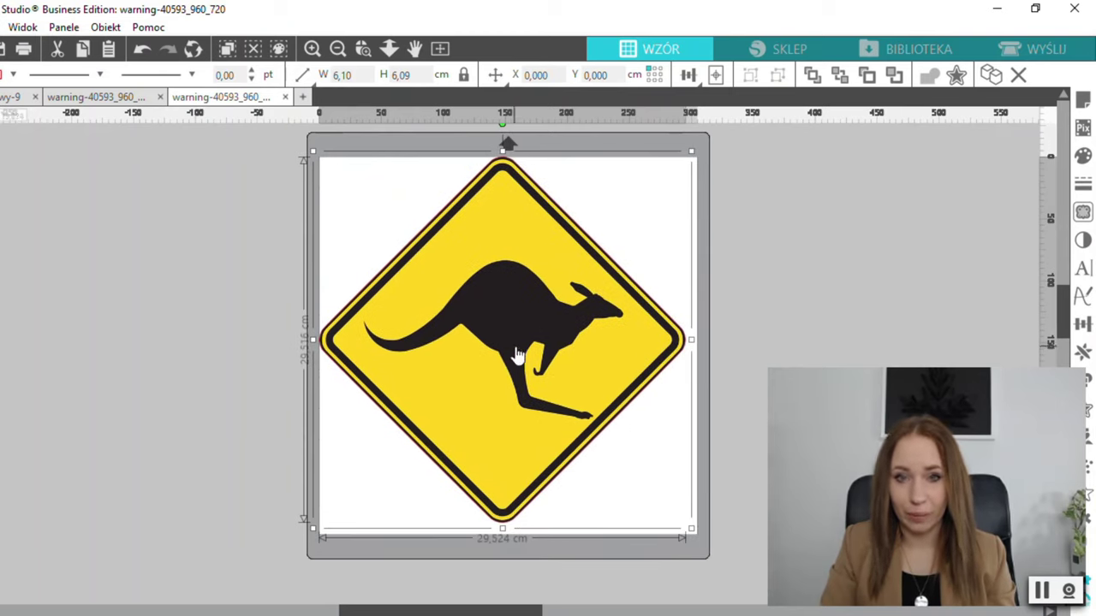
Fit the kangaroo sign image inside the page and mark a trace area of about 36.5 by 32.7 cm around the whole sign
{"action": "mouse_move", "coordinate": [517, 356]}
{"action": "left_mouse_down"}
{"action": "mouse_move", "coordinate": [531, 358]}
{"action": "mouse_move", "coordinate": [519, 358]}
{"action": "left_mouse_up"}
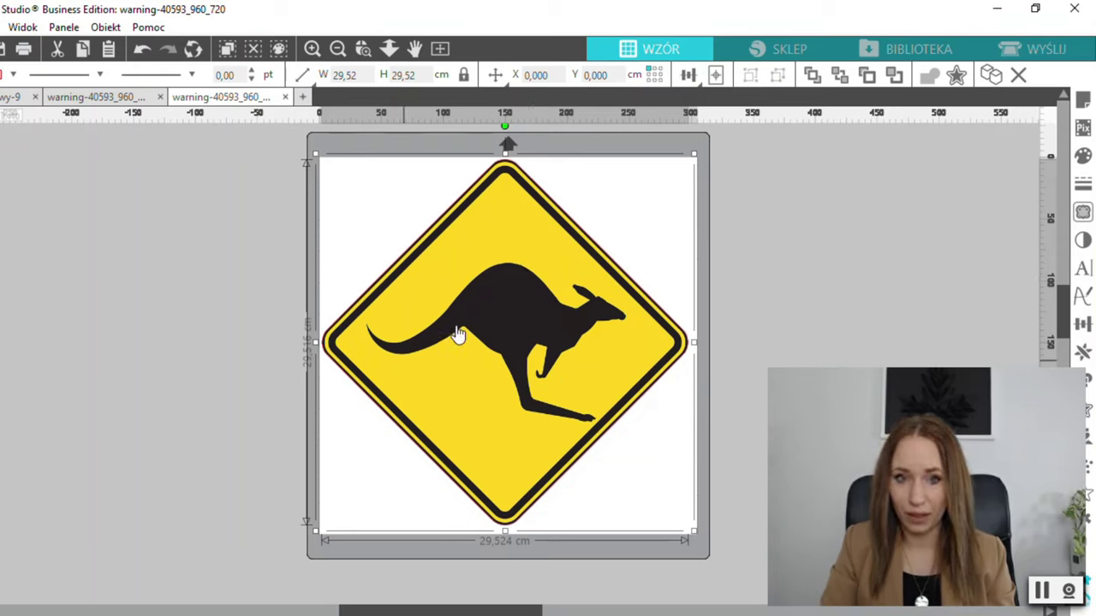
{"action": "left_click_drag", "start_coordinate": [528, 403], "coordinate": [531, 399]}
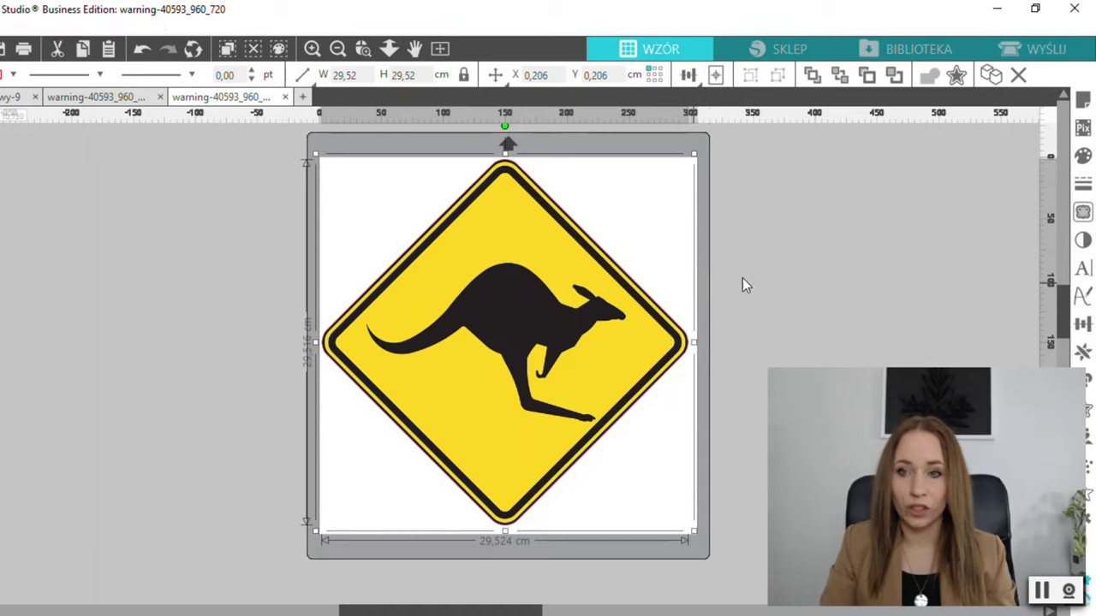
{"action": "left_click", "coordinate": [1083, 216]}
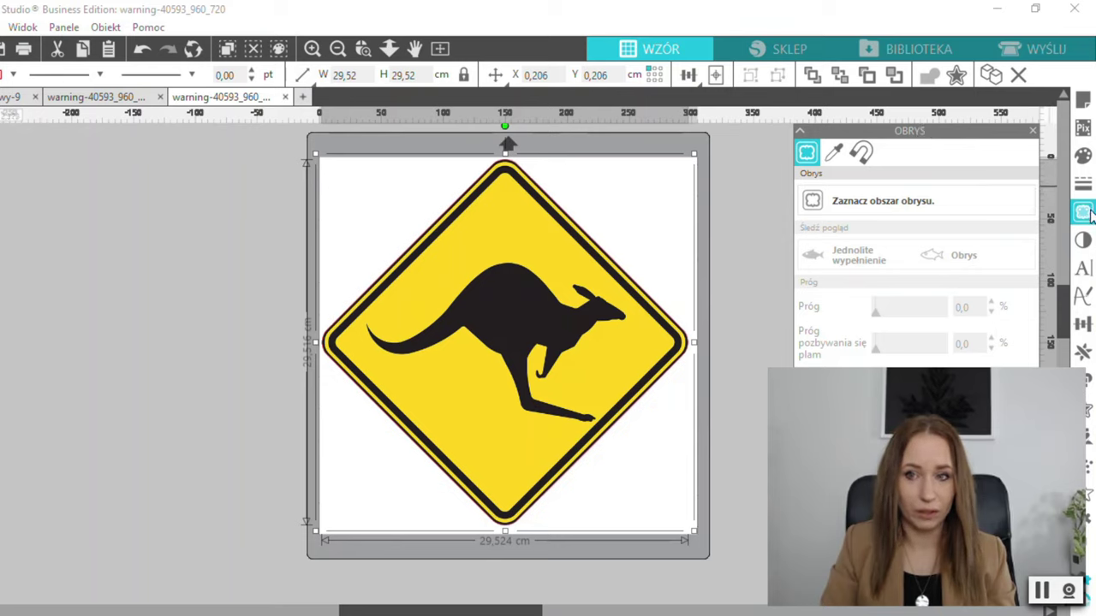
{"action": "left_click", "coordinate": [816, 209]}
{"action": "mouse_move", "coordinate": [291, 145]}
{"action": "left_mouse_down"}
{"action": "mouse_move", "coordinate": [377, 286]}
{"action": "mouse_move", "coordinate": [560, 501]}
{"action": "mouse_move", "coordinate": [694, 548]}
{"action": "mouse_move", "coordinate": [741, 548]}
{"action": "left_mouse_up"}
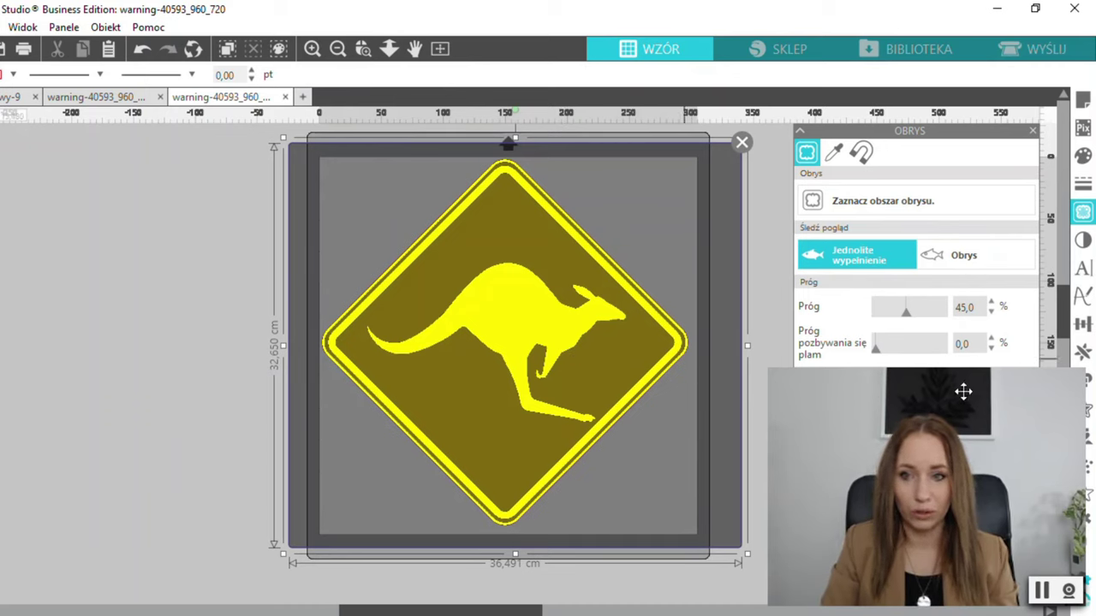
Trace the marked sign with the threshold at 77% using the full outline style, and move the original image off the page
{"action": "left_click_drag", "start_coordinate": [912, 317], "coordinate": [931, 319]}
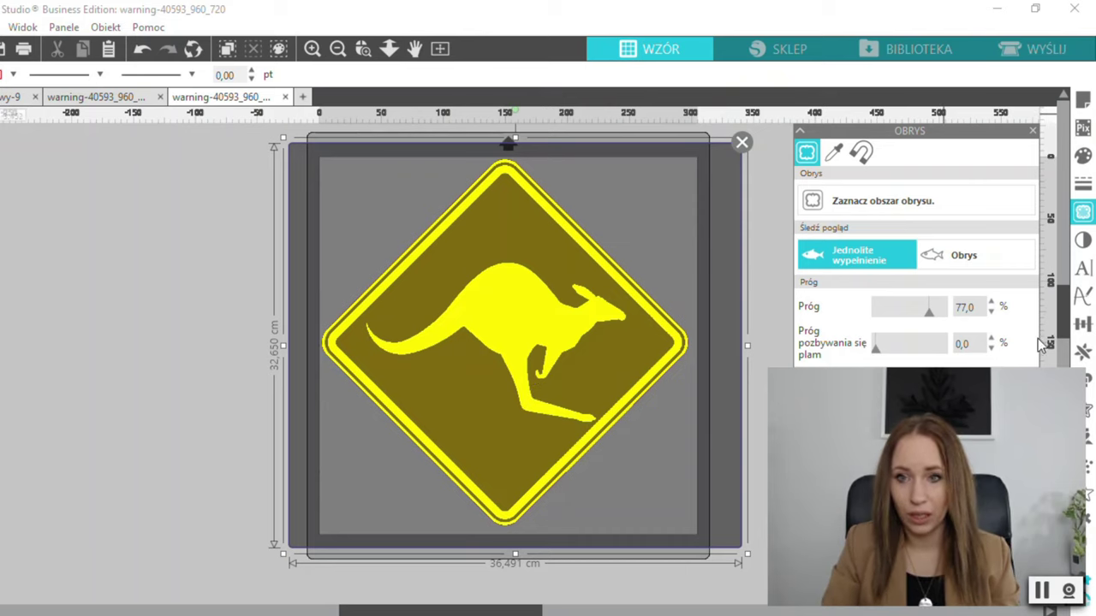
{"action": "left_click_drag", "start_coordinate": [950, 444], "coordinate": [124, 85]}
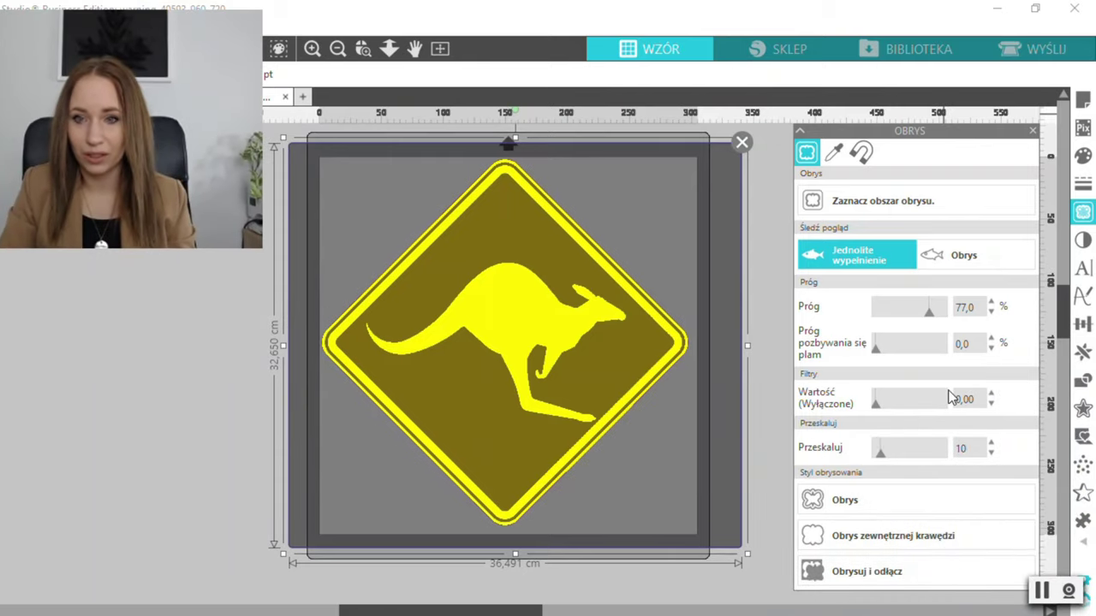
{"action": "left_click", "coordinate": [842, 504]}
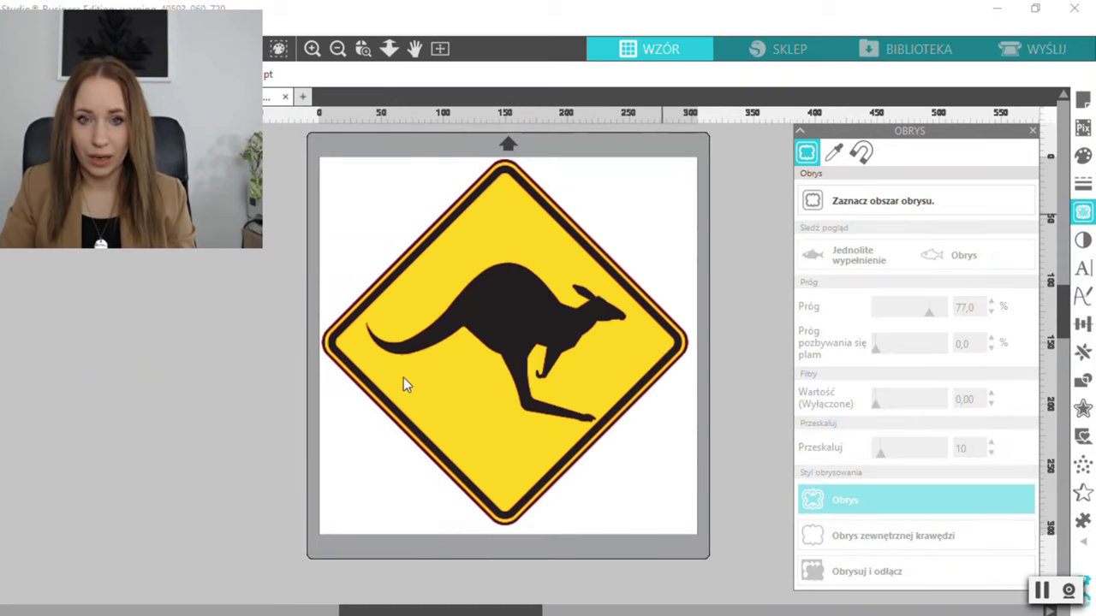
{"action": "mouse_move", "coordinate": [553, 359]}
{"action": "left_mouse_down"}
{"action": "mouse_move", "coordinate": [454, 385]}
{"action": "mouse_move", "coordinate": [188, 396]}
{"action": "mouse_move", "coordinate": [194, 385]}
{"action": "left_mouse_up"}
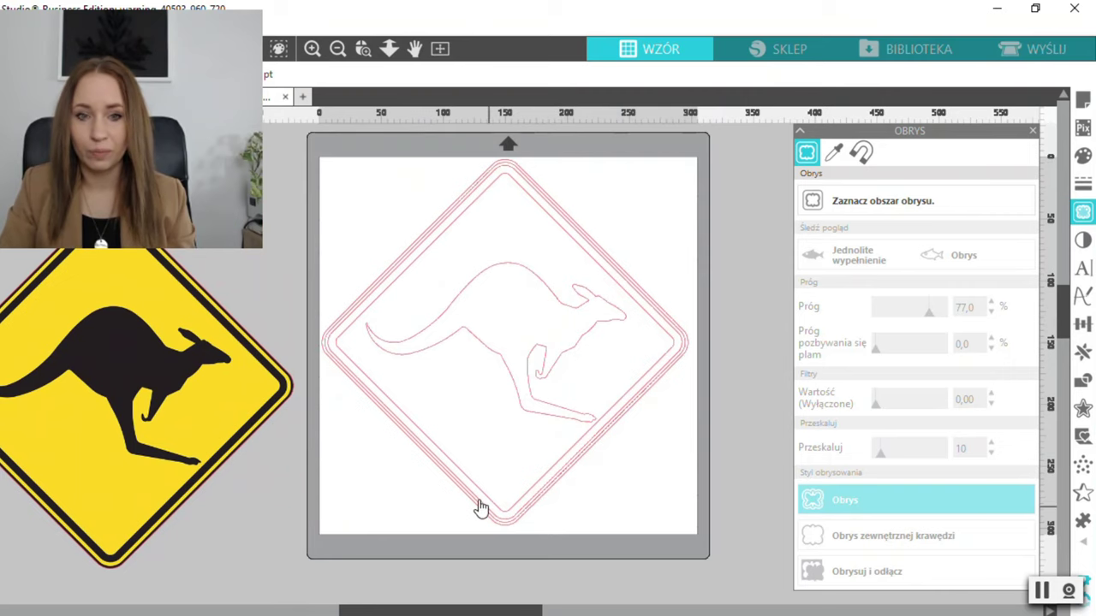
{"action": "left_click", "coordinate": [415, 446]}
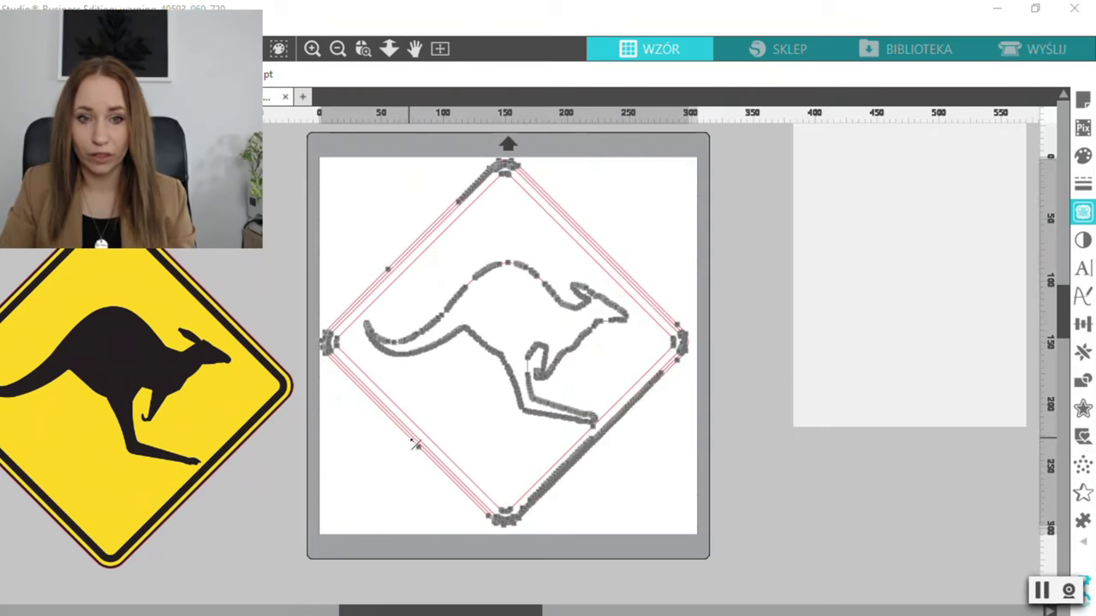
{"action": "left_click", "coordinate": [502, 366]}
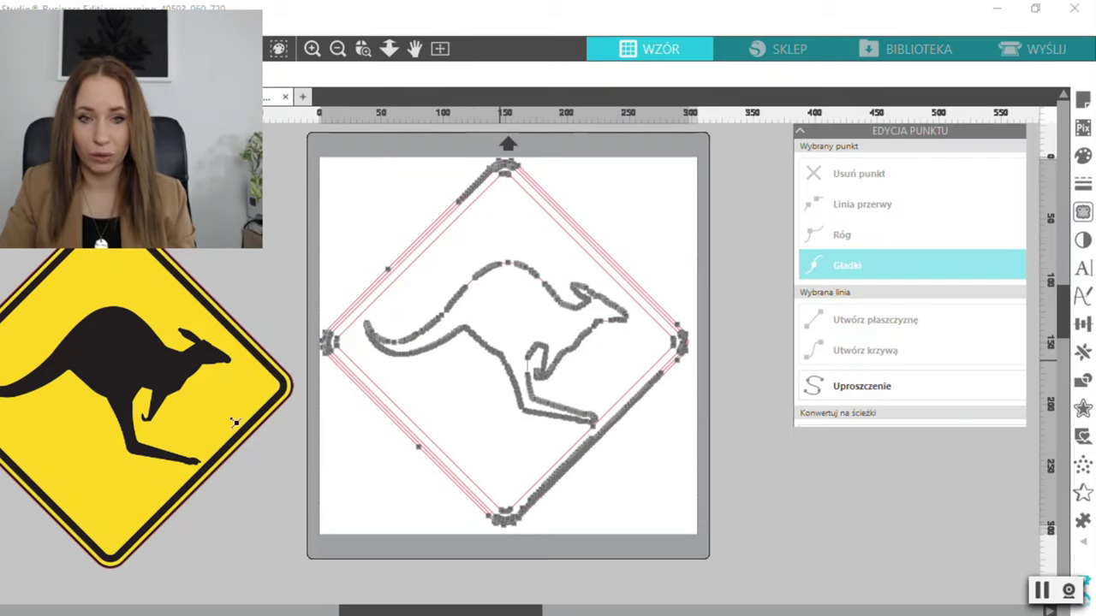
{"action": "left_click", "coordinate": [210, 424]}
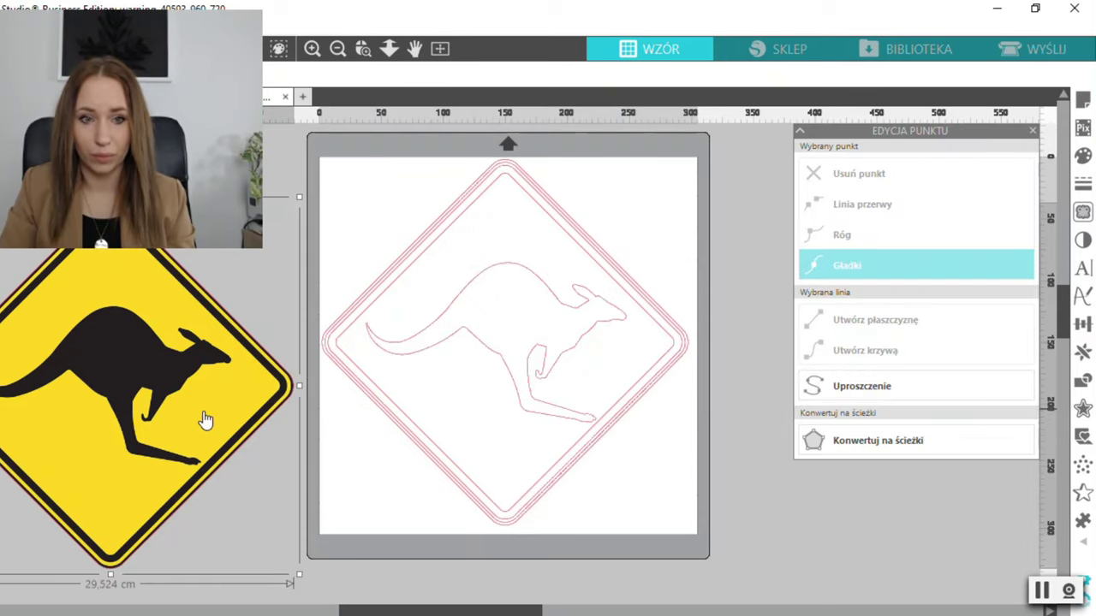
Split the traced sign's compound path into separate outlines with the compound path command (Wykonaj ścieżkę złożoną)
{"action": "left_click", "coordinate": [531, 401]}
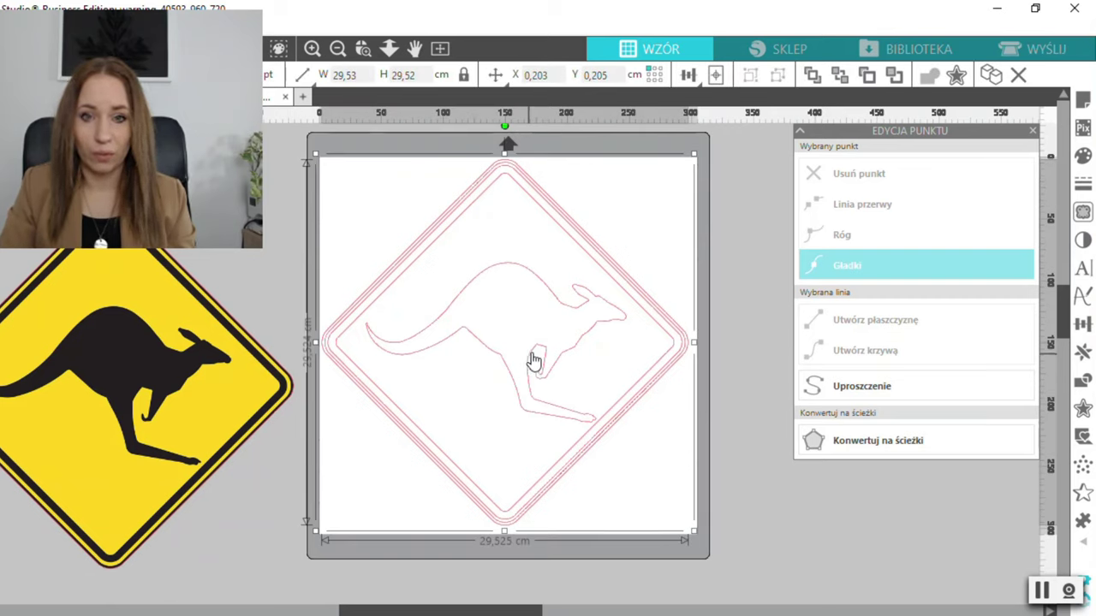
{"action": "right_click", "coordinate": [443, 239]}
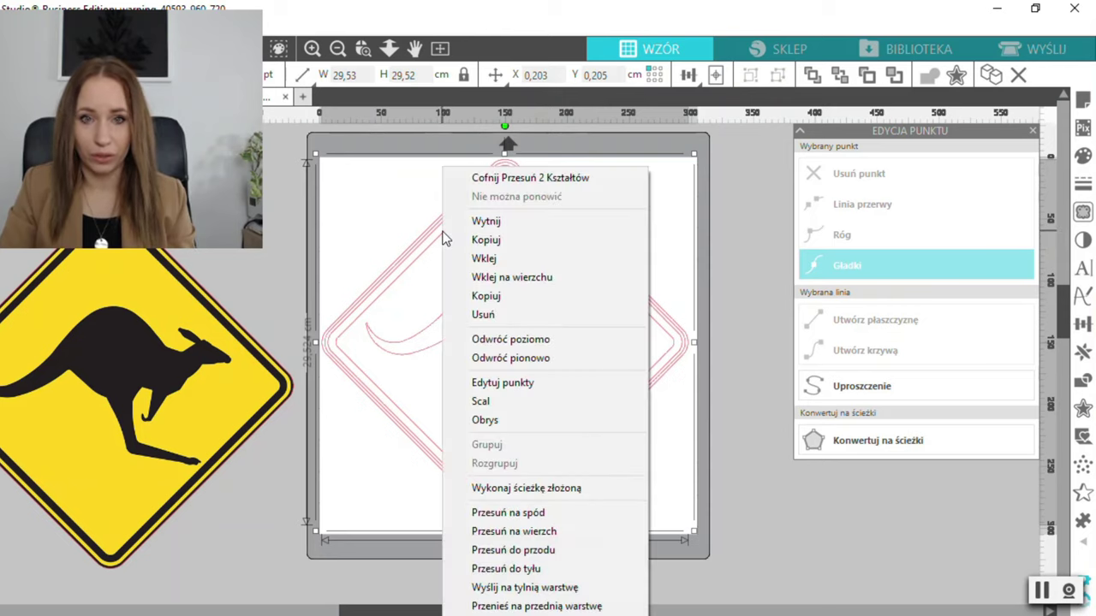
{"action": "left_click", "coordinate": [555, 492]}
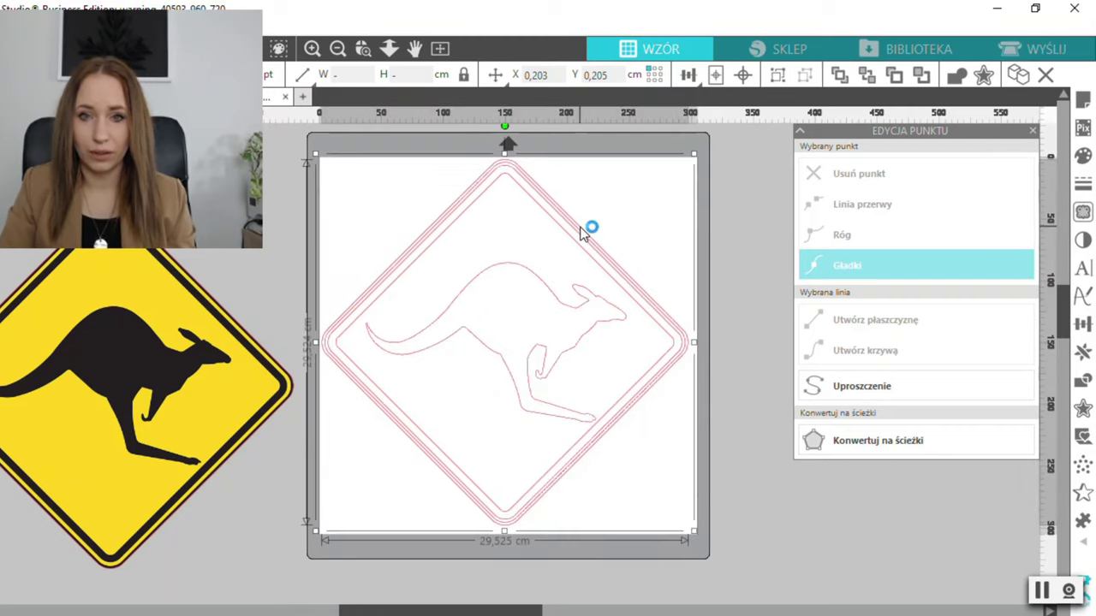
Delete the three diamond-shaped frame outlines of the traced sign, keeping only the kangaroo outline
{"action": "left_click_drag", "start_coordinate": [623, 297], "coordinate": [738, 343]}
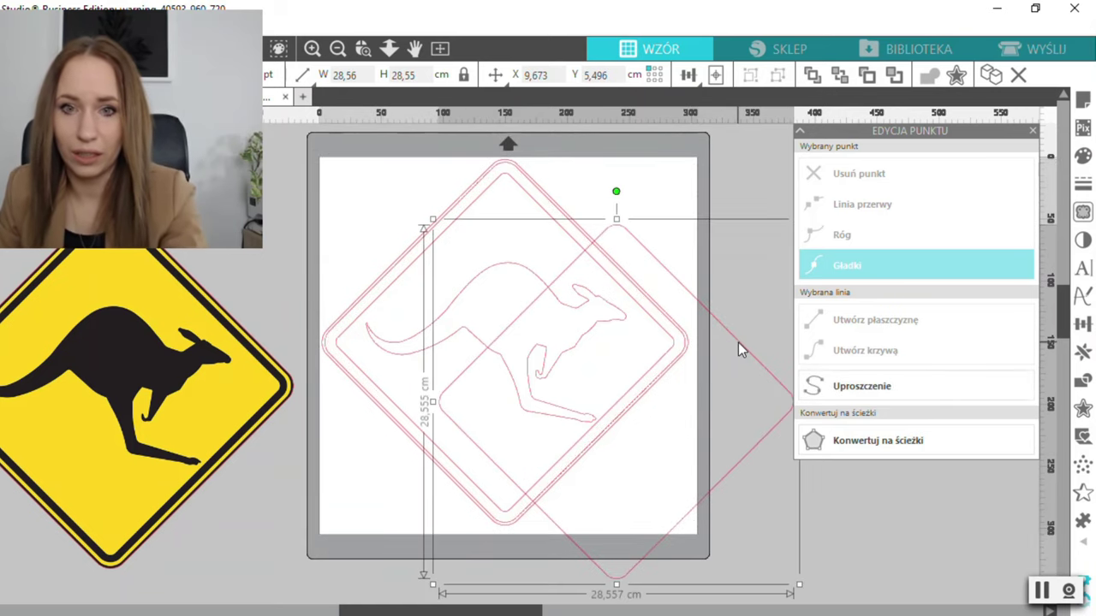
{"action": "key", "text": "ctrl+z"}
{"action": "left_click", "coordinate": [525, 193]}
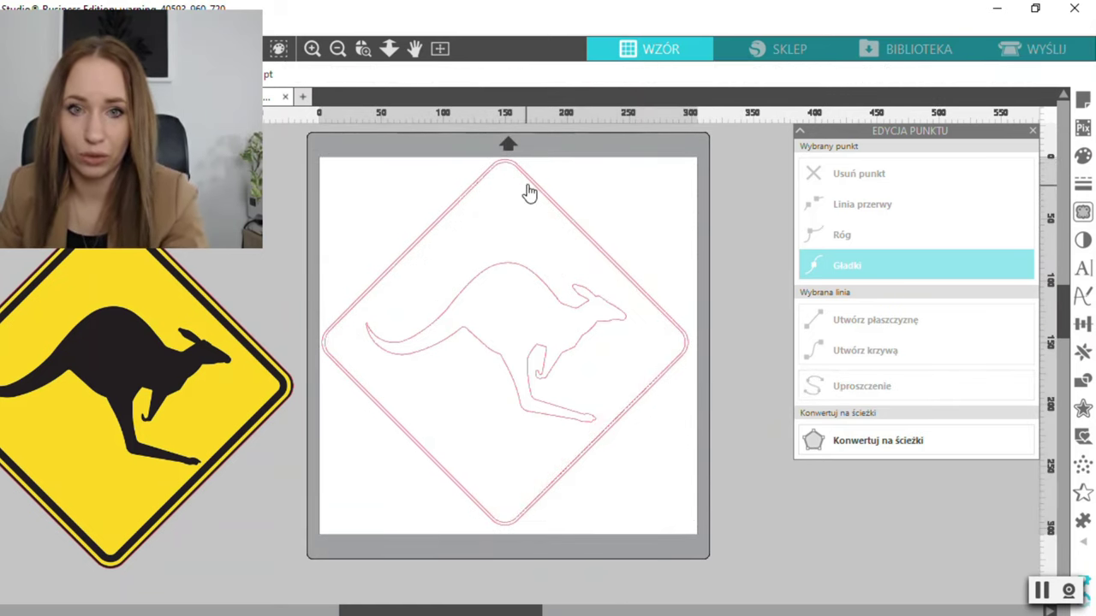
{"action": "left_click", "coordinate": [526, 190]}
{"action": "left_click", "coordinate": [528, 187]}
{"action": "left_click", "coordinate": [529, 188]}
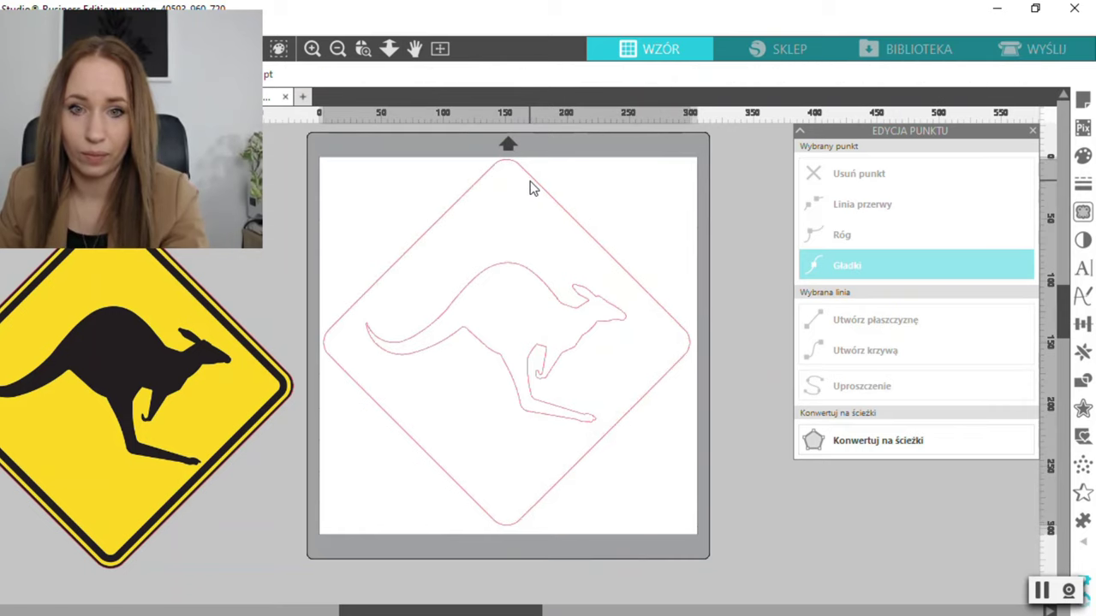
{"action": "key", "text": "Delete"}
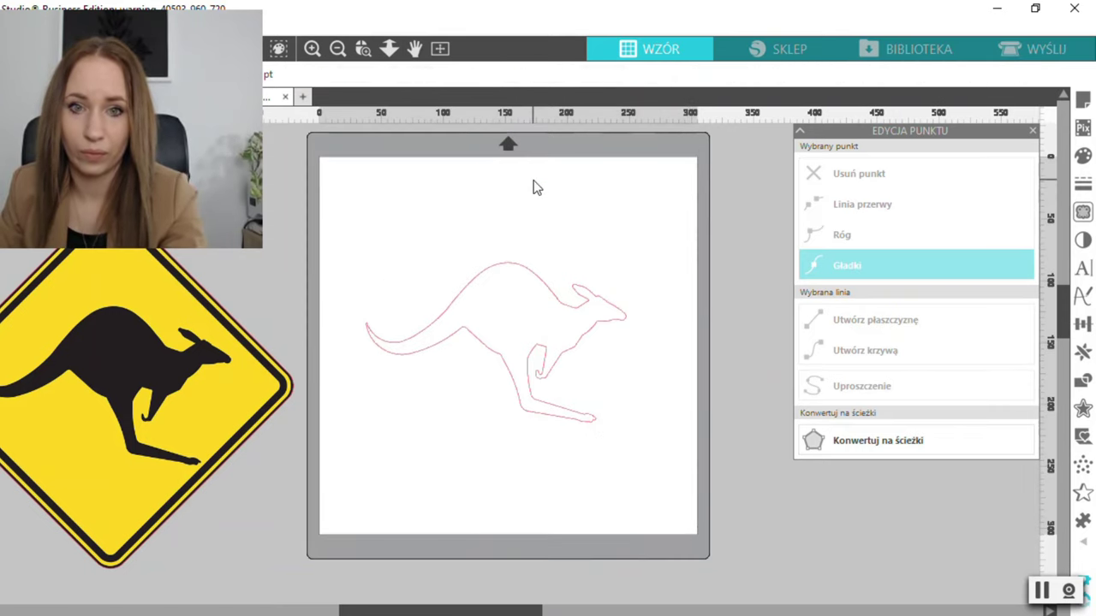
Simplify the kangaroo outline to reduce its edit points, and leave point editing
{"action": "left_click", "coordinate": [519, 270]}
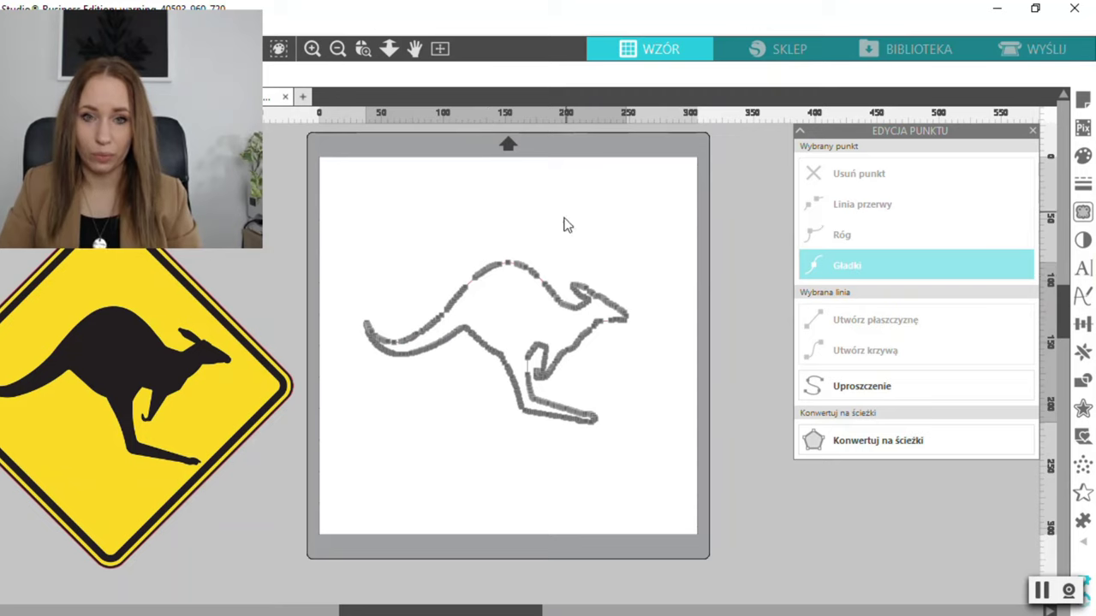
{"action": "left_click", "coordinate": [862, 391]}
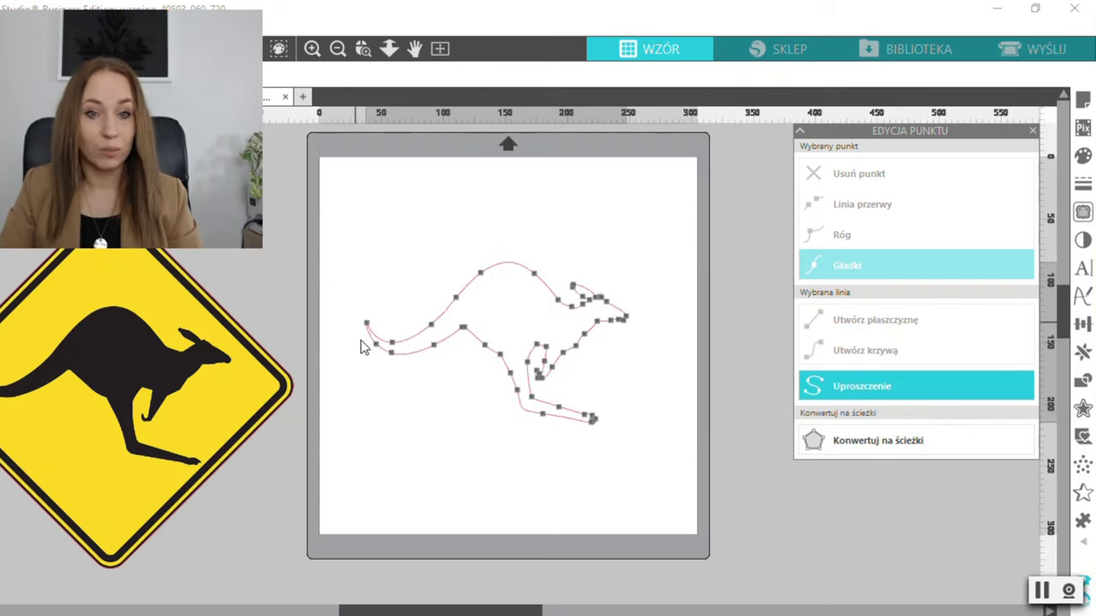
{"action": "left_click", "coordinate": [485, 406]}
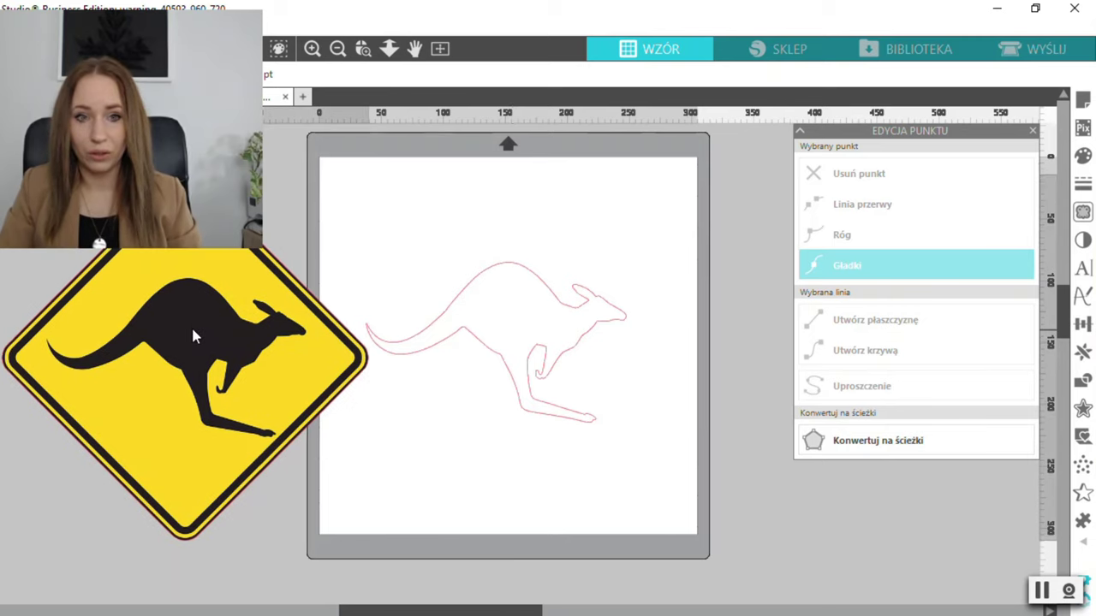
Delete the original sign image and the kangaroo outline to clear the page
{"action": "left_click", "coordinate": [180, 396]}
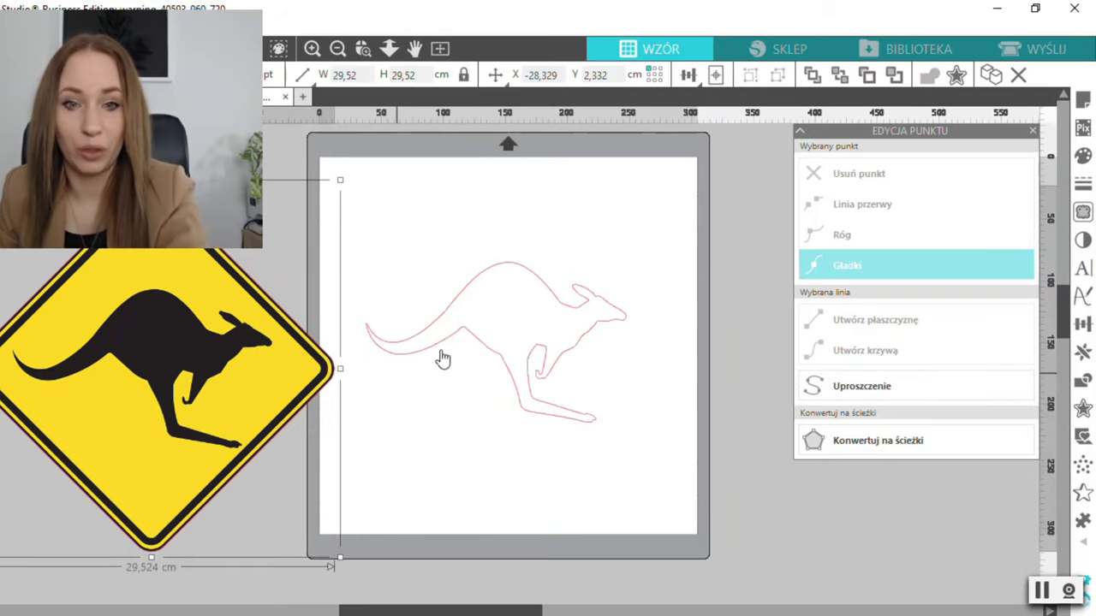
{"action": "key", "text": "Delete"}
{"action": "left_click", "coordinate": [465, 298]}
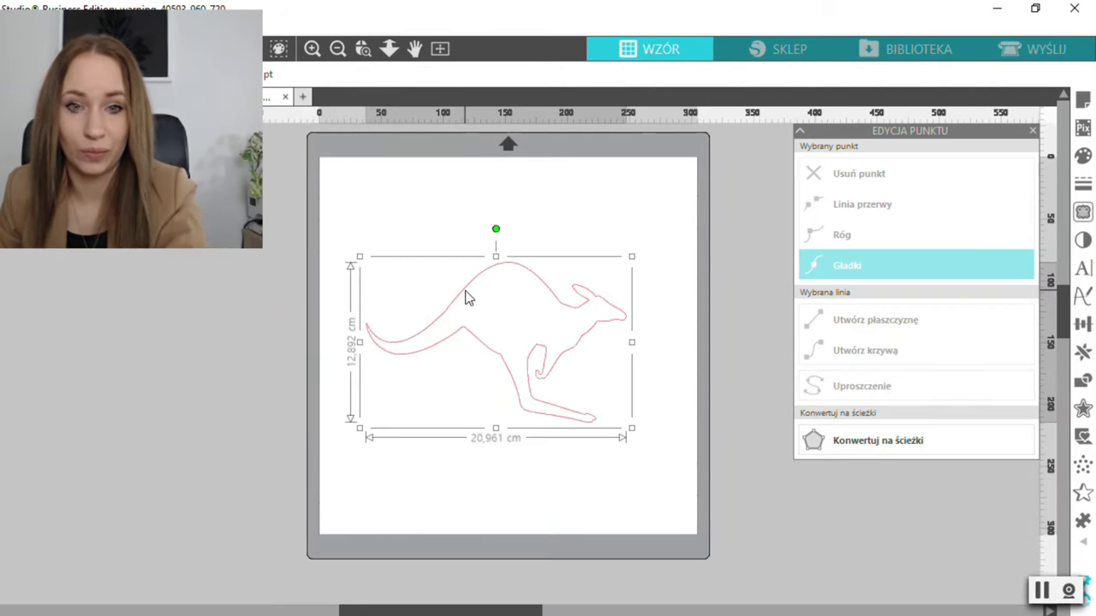
{"action": "key", "text": "Delete"}
{"action": "left_click_drag", "start_coordinate": [234, 80], "coordinate": [893, 386]}
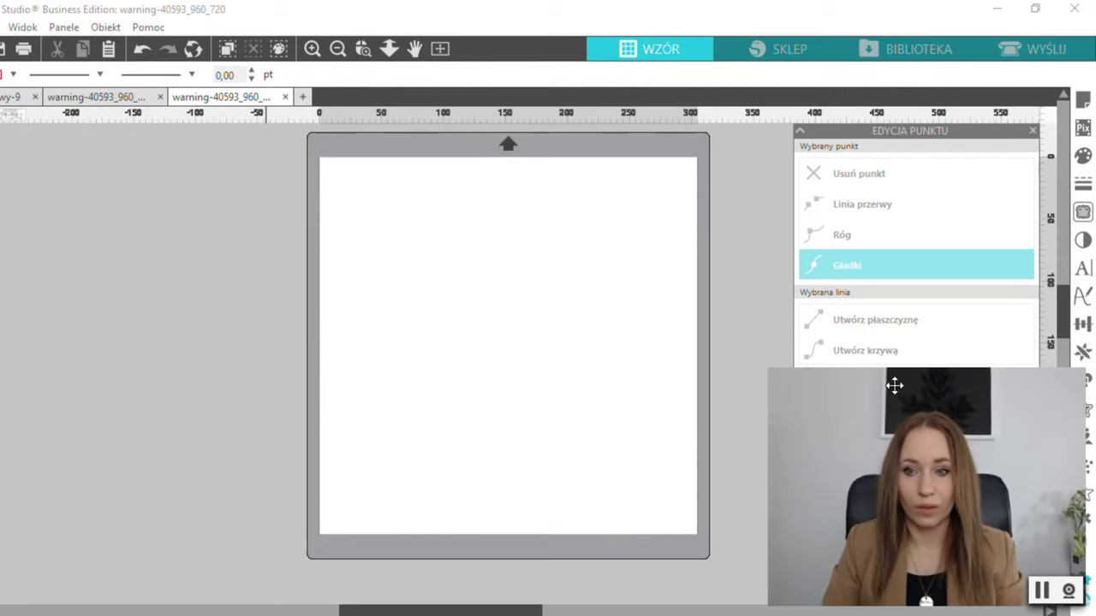
Open the image wolf-4561204_960_720 from the wektoryzacja Silhouette folder and place it over the middle of the page
{"action": "left_click", "coordinate": [20, 49]}
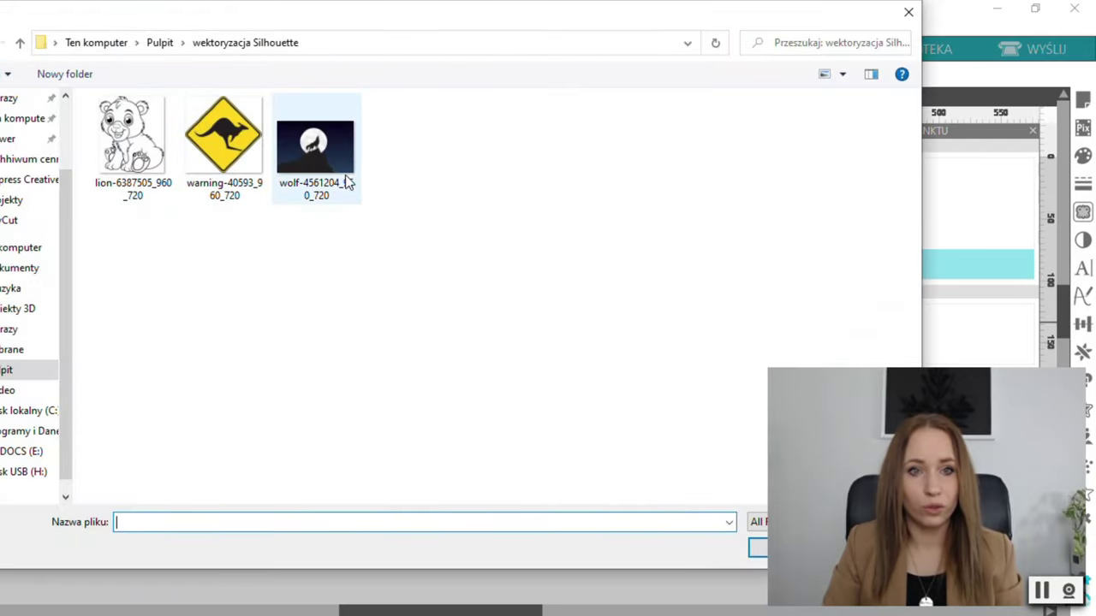
{"action": "double_click", "coordinate": [347, 183]}
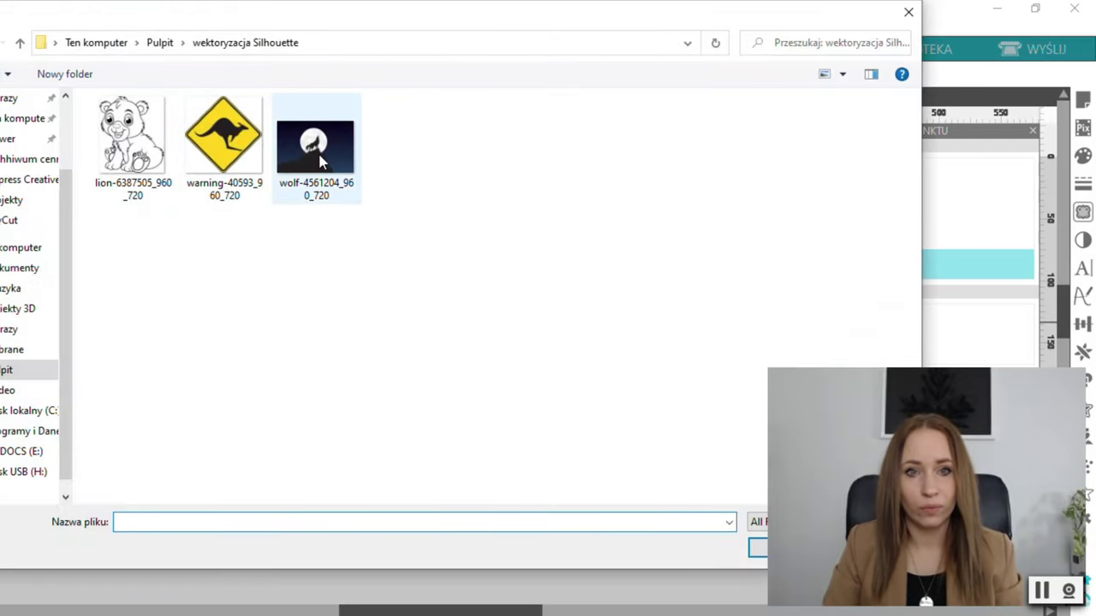
{"action": "left_click_drag", "start_coordinate": [510, 255], "coordinate": [455, 279]}
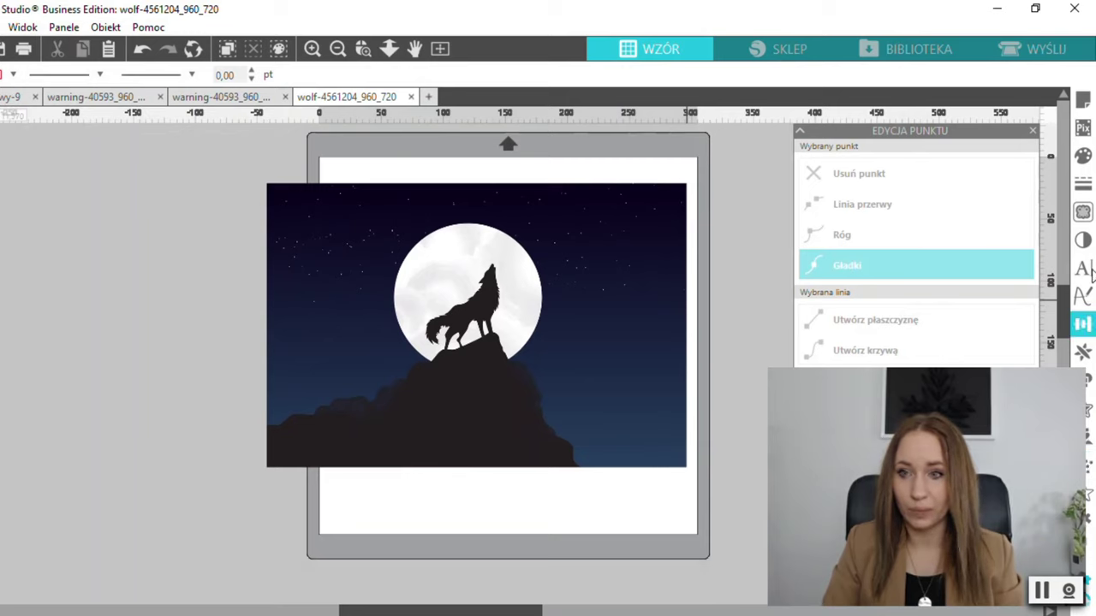
Mark a trace area about 25.7 cm wide around the moon and wolf, and set the threshold to 89%
{"action": "left_click", "coordinate": [1086, 214]}
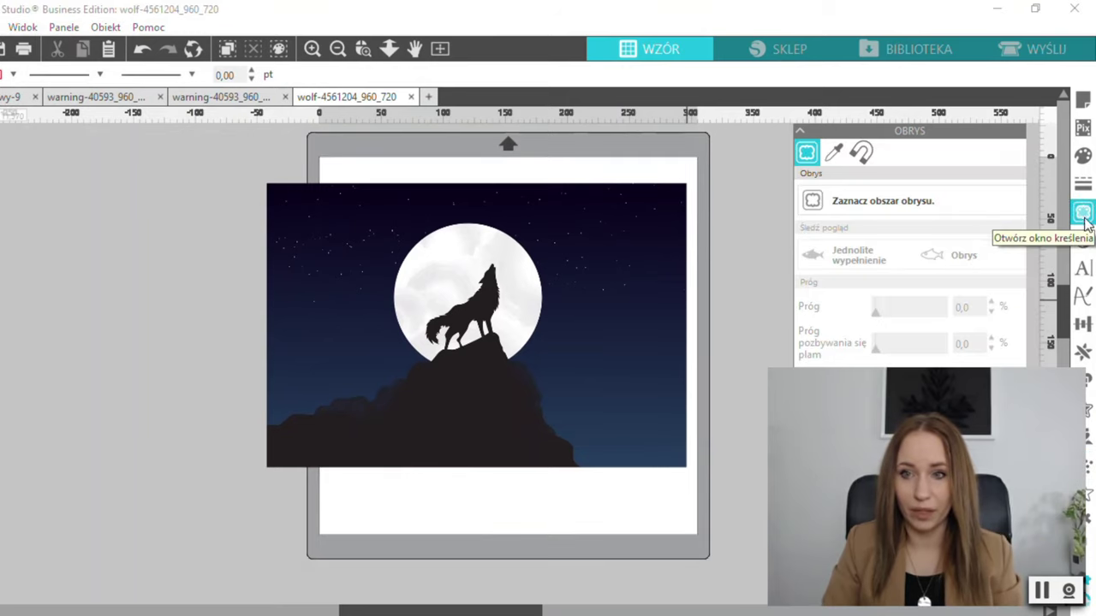
{"action": "left_click", "coordinate": [838, 209]}
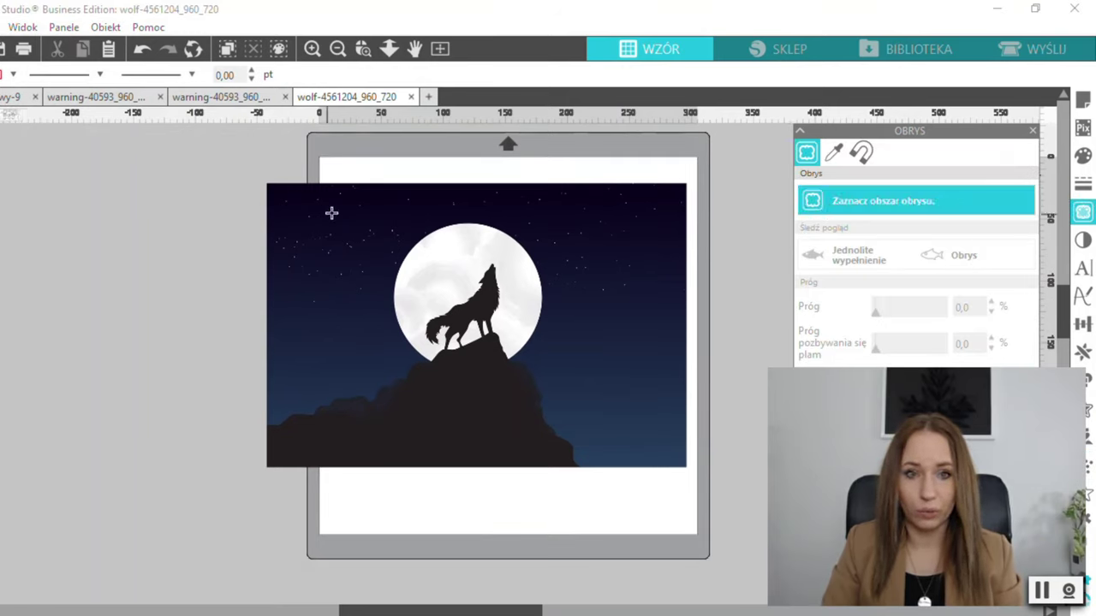
{"action": "left_click_drag", "start_coordinate": [288, 205], "coordinate": [606, 476]}
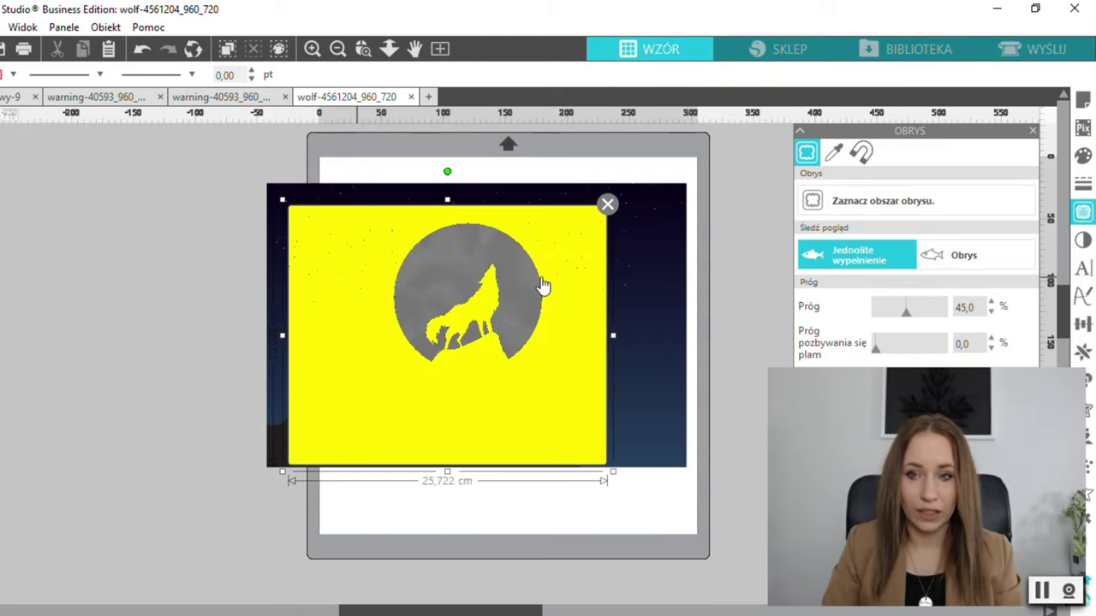
{"action": "left_click", "coordinate": [912, 316]}
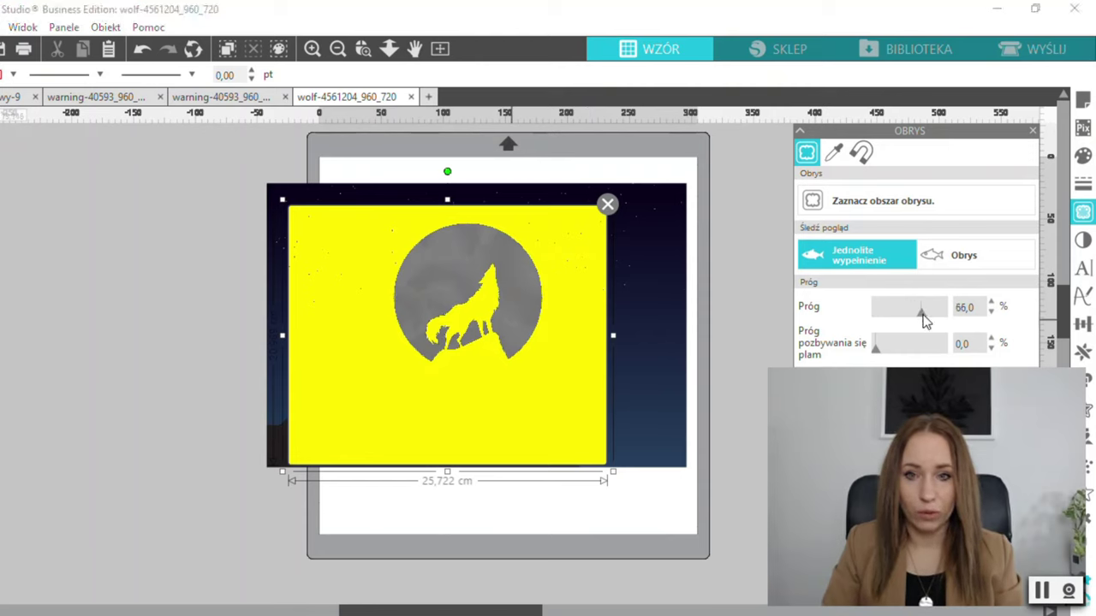
{"action": "left_click_drag", "start_coordinate": [923, 318], "coordinate": [940, 317]}
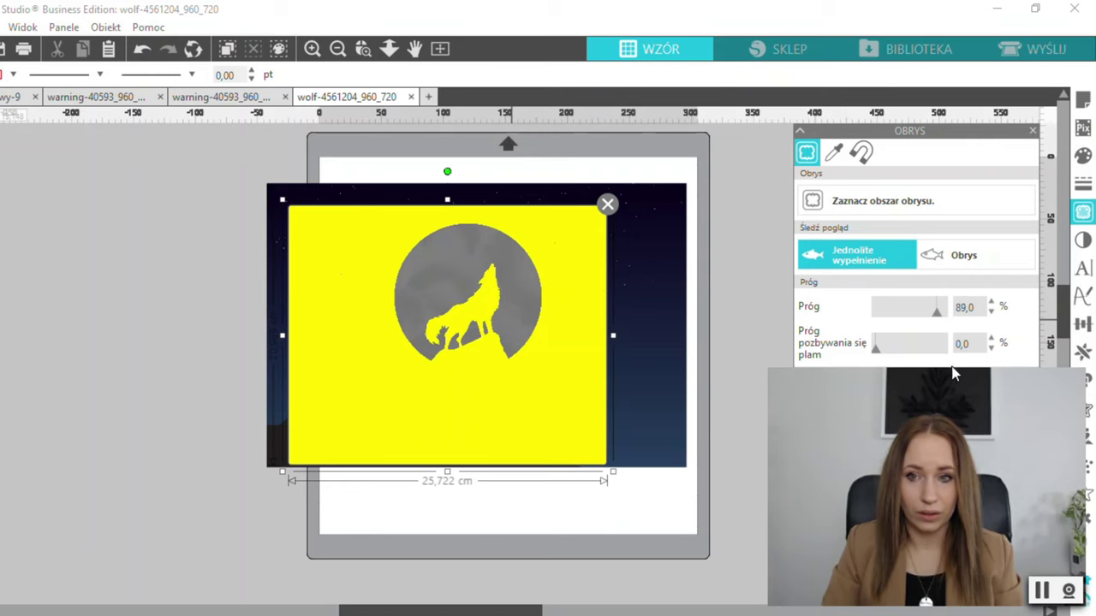
Trace the marked wolf area with the full outline style, and delete the original wolf image
{"action": "left_click_drag", "start_coordinate": [958, 392], "coordinate": [645, 358]}
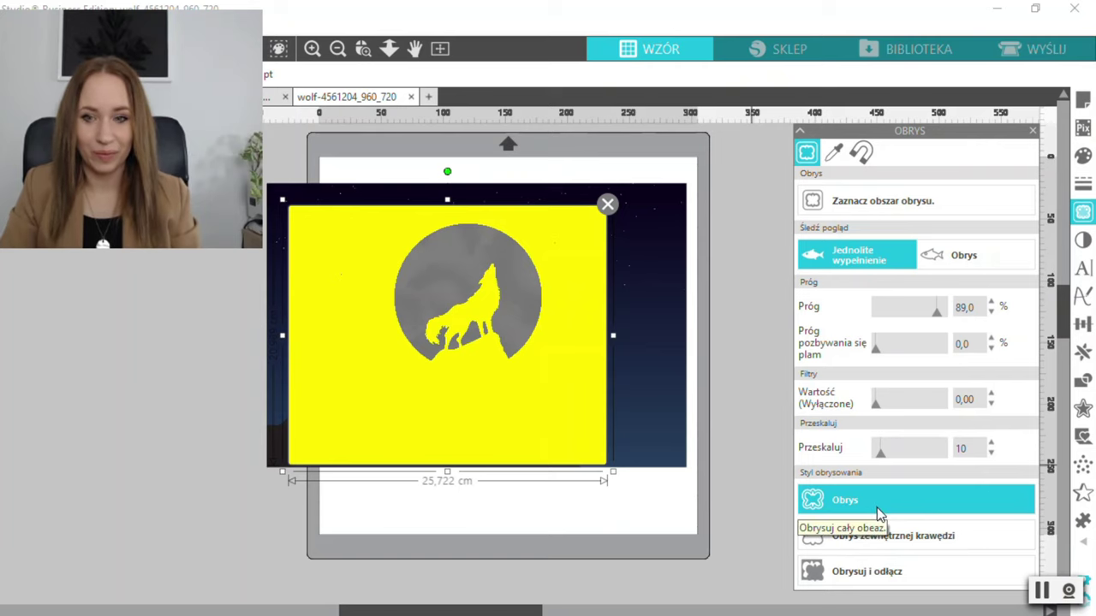
{"action": "left_click", "coordinate": [879, 512]}
{"action": "mouse_move", "coordinate": [649, 379]}
{"action": "left_mouse_down"}
{"action": "mouse_move", "coordinate": [636, 470]}
{"action": "mouse_move", "coordinate": [482, 482]}
{"action": "mouse_move", "coordinate": [230, 450]}
{"action": "left_mouse_up"}
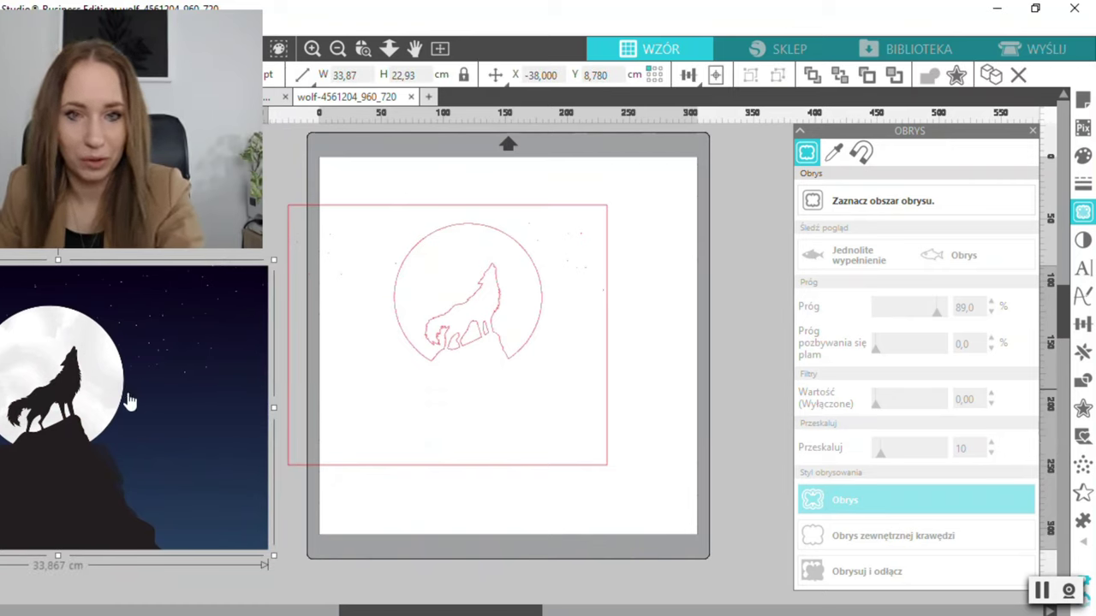
{"action": "key", "text": "Delete"}
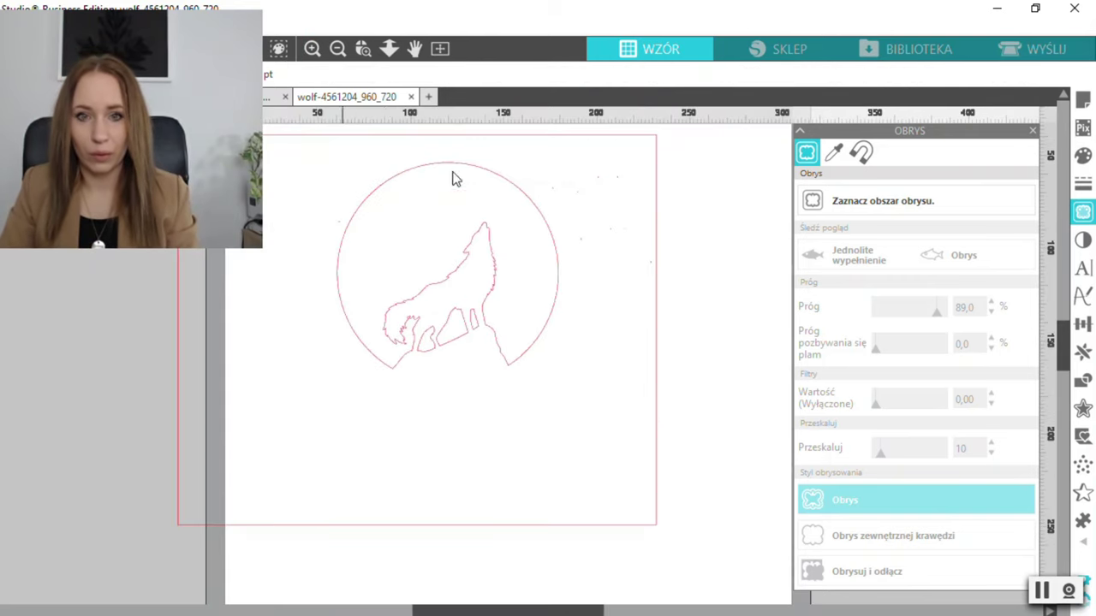
Release the compound path of the traced wolf image and delete the outer rectangular frame
{"action": "left_click", "coordinate": [561, 285]}
{"action": "right_click", "coordinate": [561, 284]}
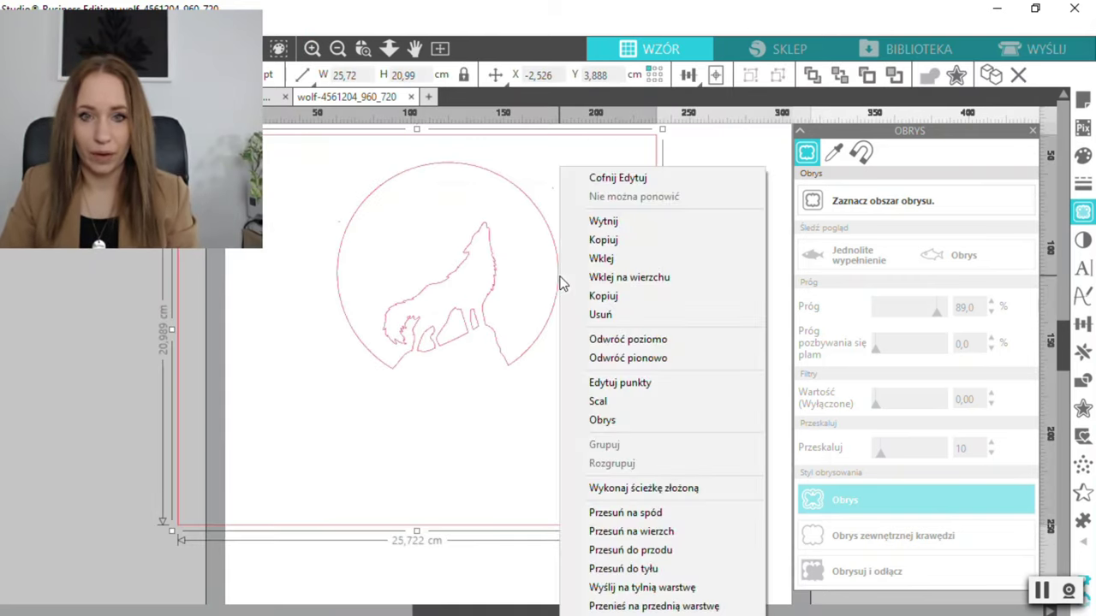
{"action": "left_click", "coordinate": [657, 488]}
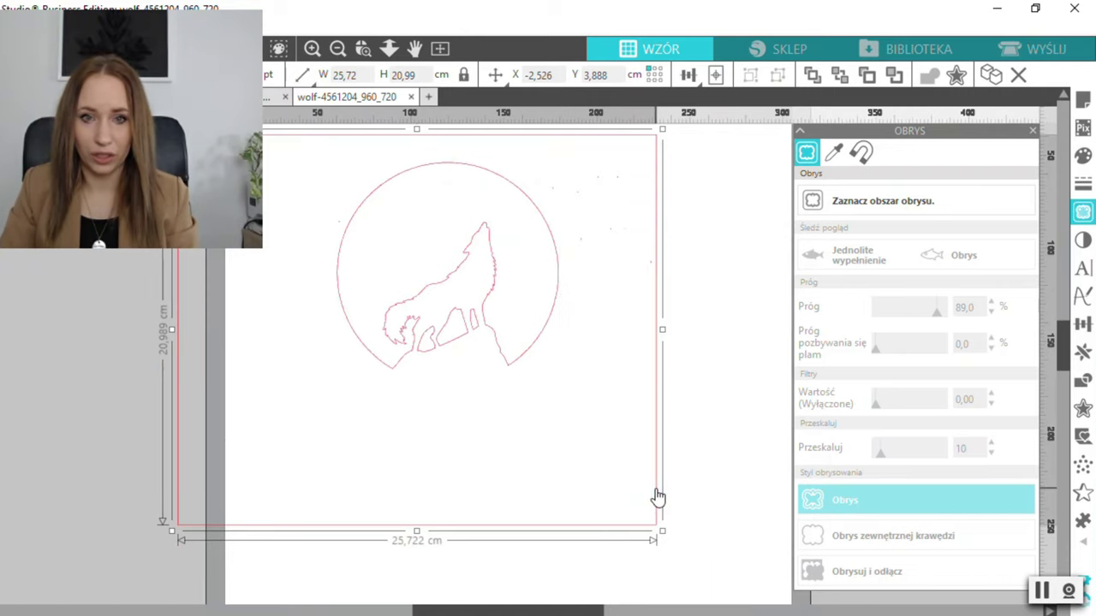
{"action": "left_click", "coordinate": [710, 291]}
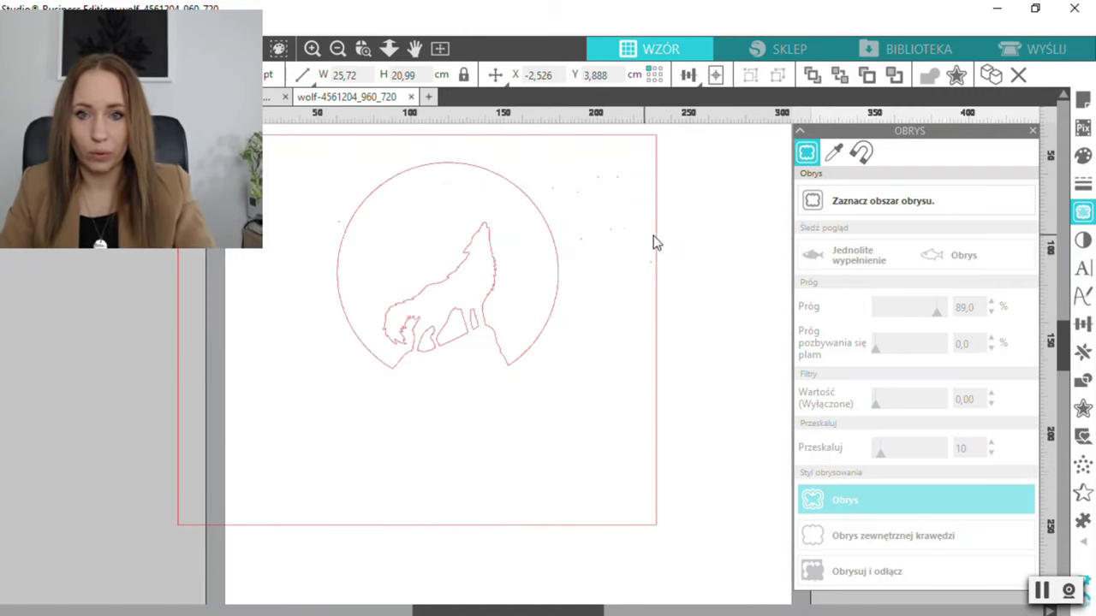
{"action": "left_click", "coordinate": [654, 236]}
{"action": "key", "text": "Delete"}
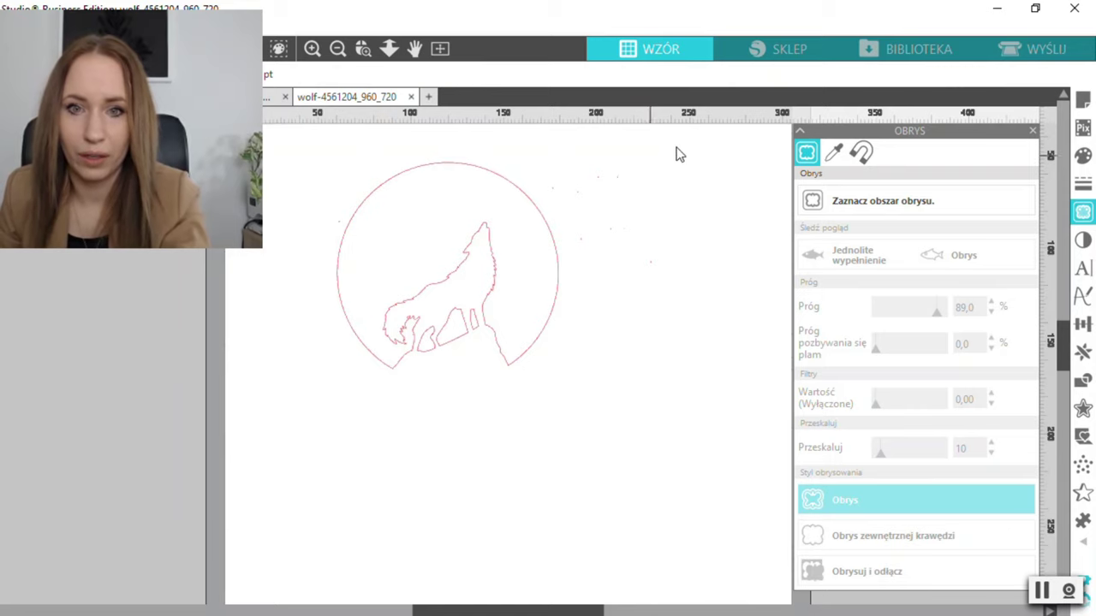
Delete the stray specks on both sides of the moon outline
{"action": "left_click_drag", "start_coordinate": [677, 147], "coordinate": [556, 199]}
{"action": "key", "text": "Delete"}
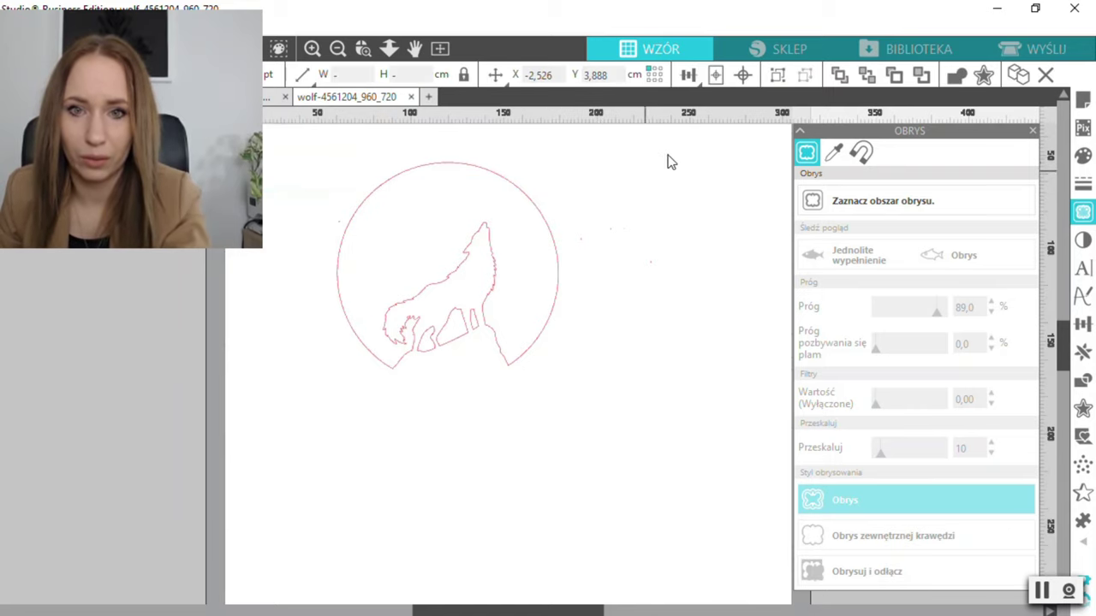
{"action": "left_click_drag", "start_coordinate": [668, 153], "coordinate": [582, 296]}
{"action": "key", "text": "Delete"}
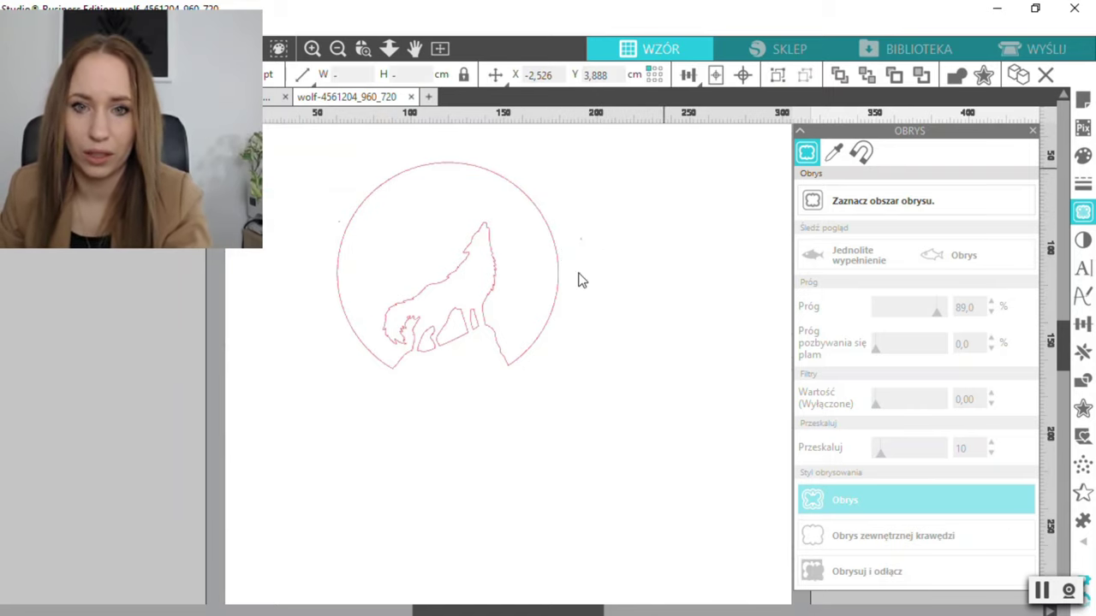
{"action": "left_click_drag", "start_coordinate": [662, 166], "coordinate": [570, 296]}
{"action": "left_click_drag", "start_coordinate": [689, 187], "coordinate": [585, 300]}
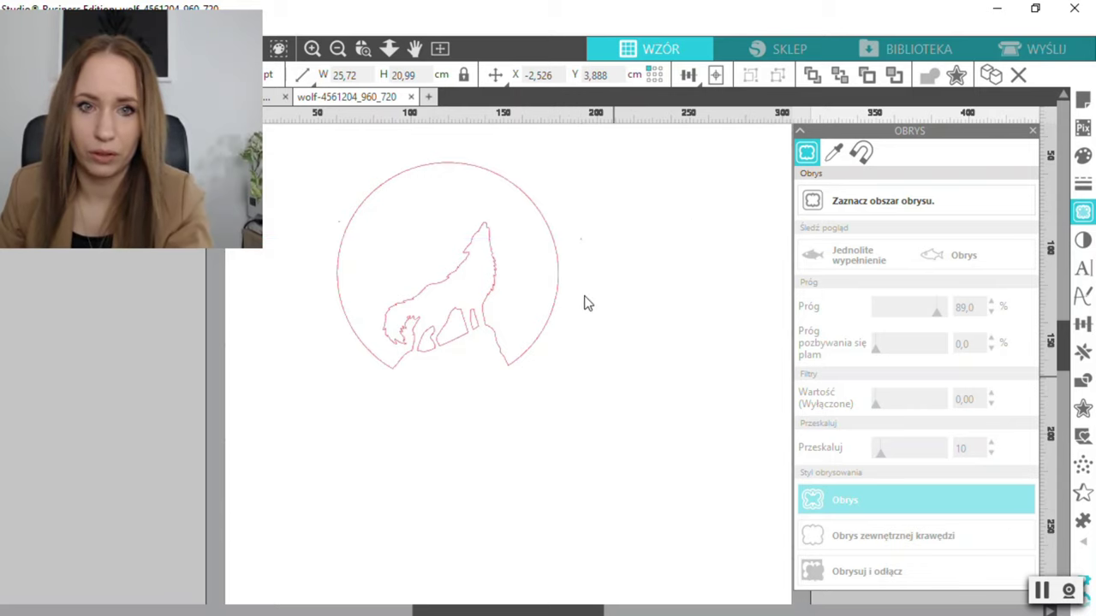
{"action": "left_click_drag", "start_coordinate": [381, 139], "coordinate": [277, 166]}
{"action": "left_click", "coordinate": [339, 223]}
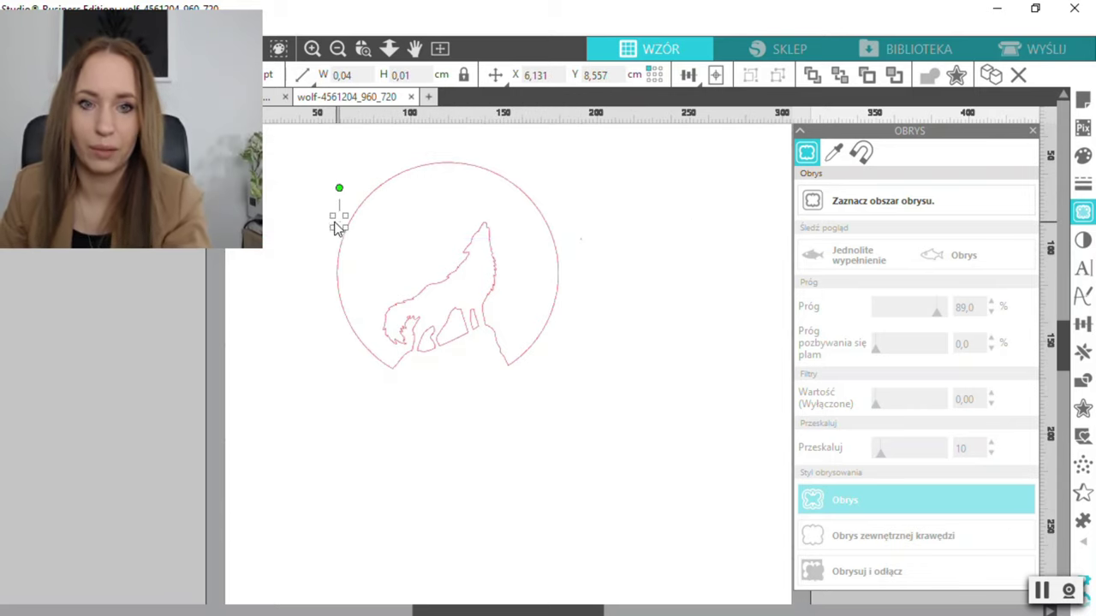
{"action": "key", "text": "Delete"}
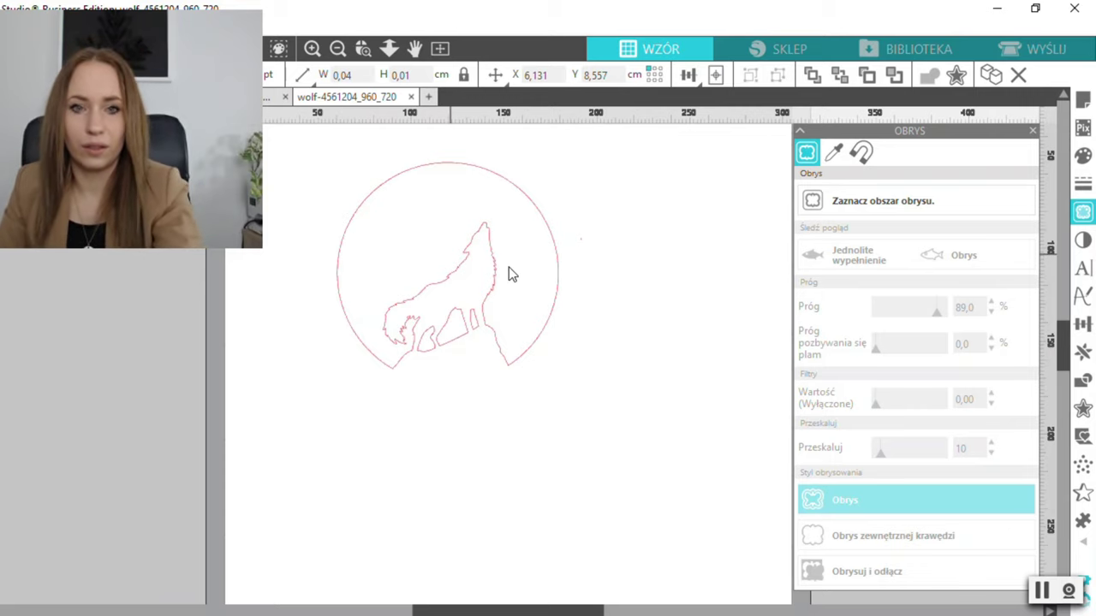
Open the moon-and-wolf outline for point editing and simplify its points
{"action": "left_click_drag", "start_coordinate": [489, 315], "coordinate": [488, 313]}
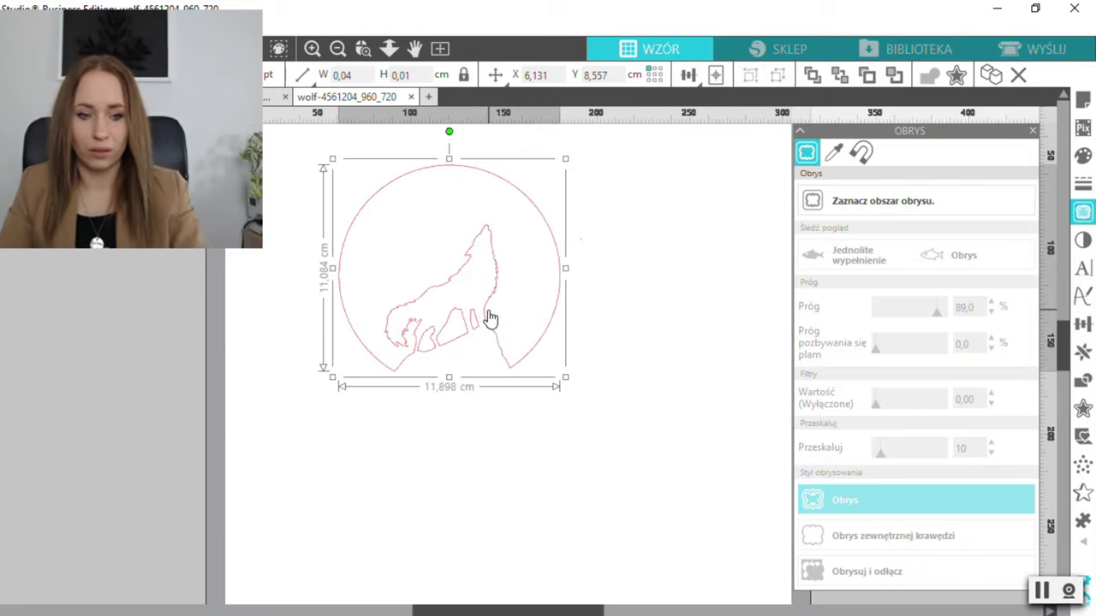
{"action": "left_click", "coordinate": [480, 301]}
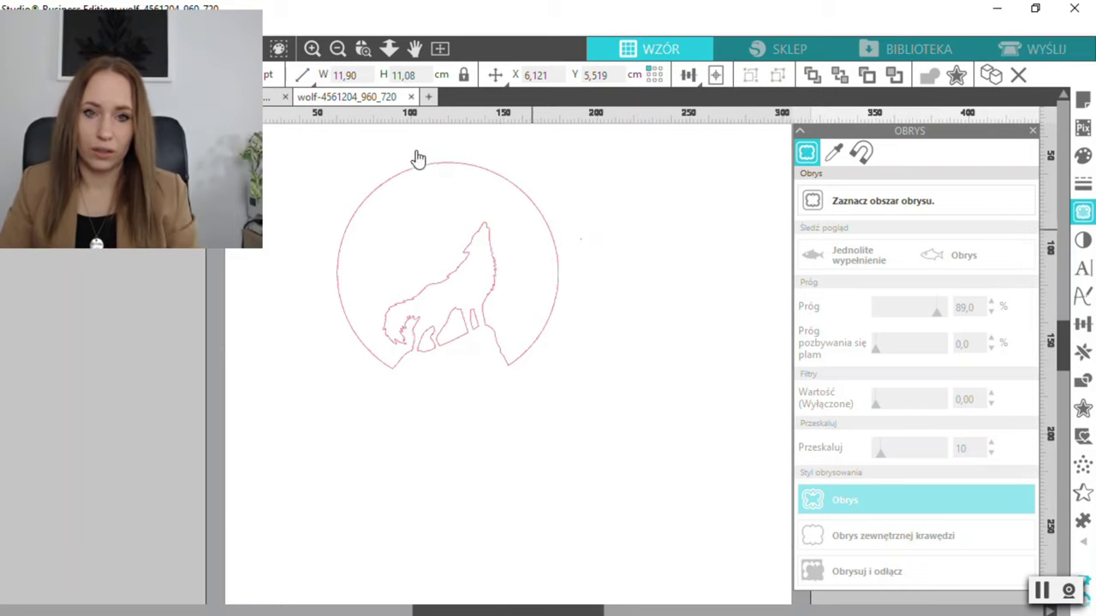
{"action": "left_click", "coordinate": [419, 335]}
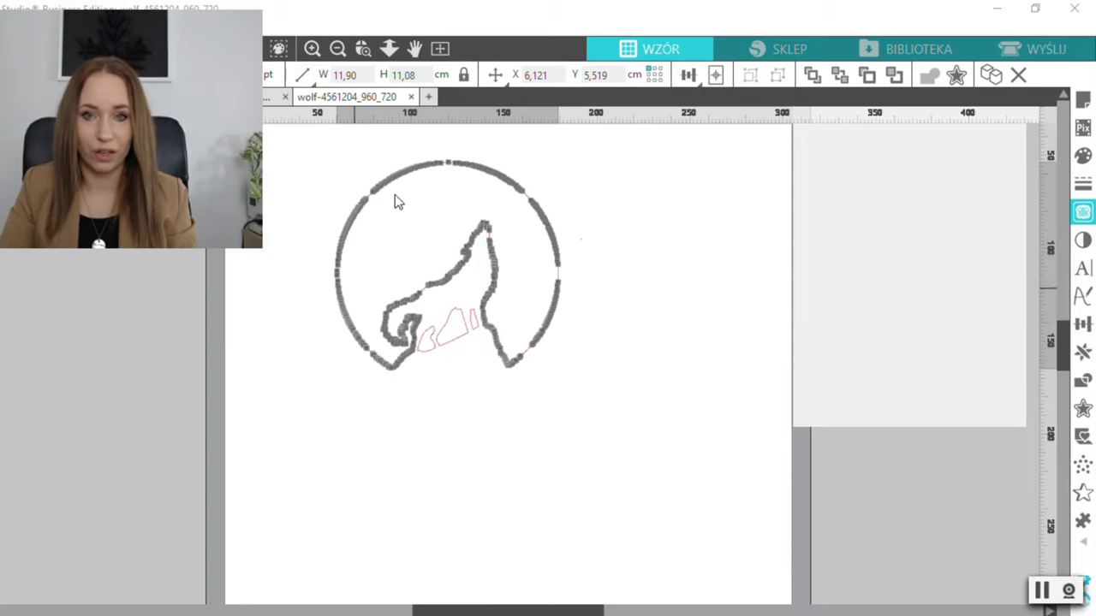
{"action": "key", "text": "a"}
{"action": "left_click", "coordinate": [695, 413]}
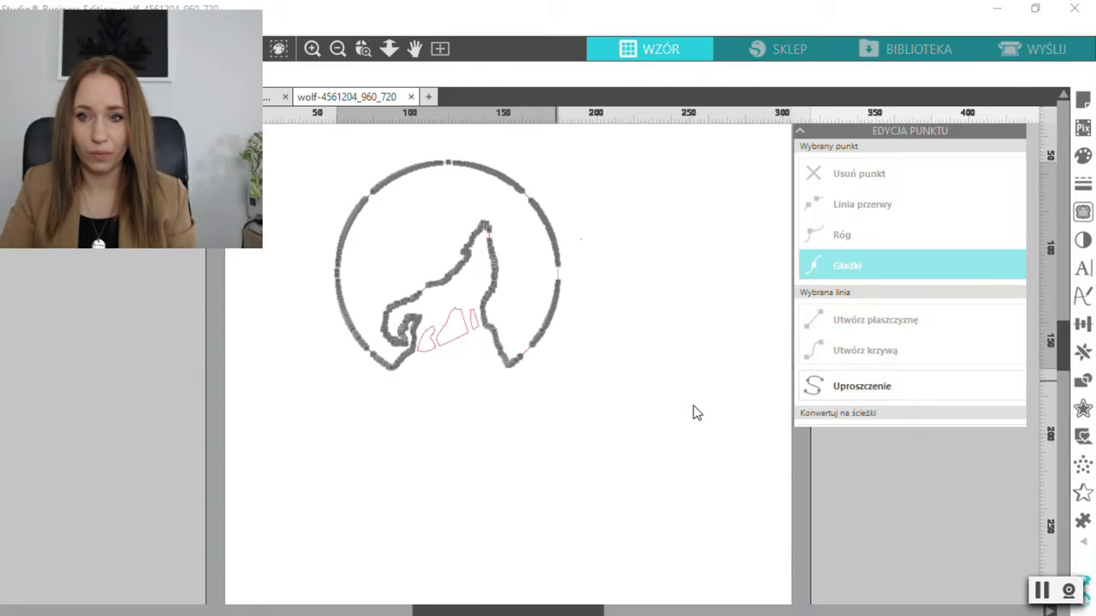
{"action": "left_click", "coordinate": [863, 389]}
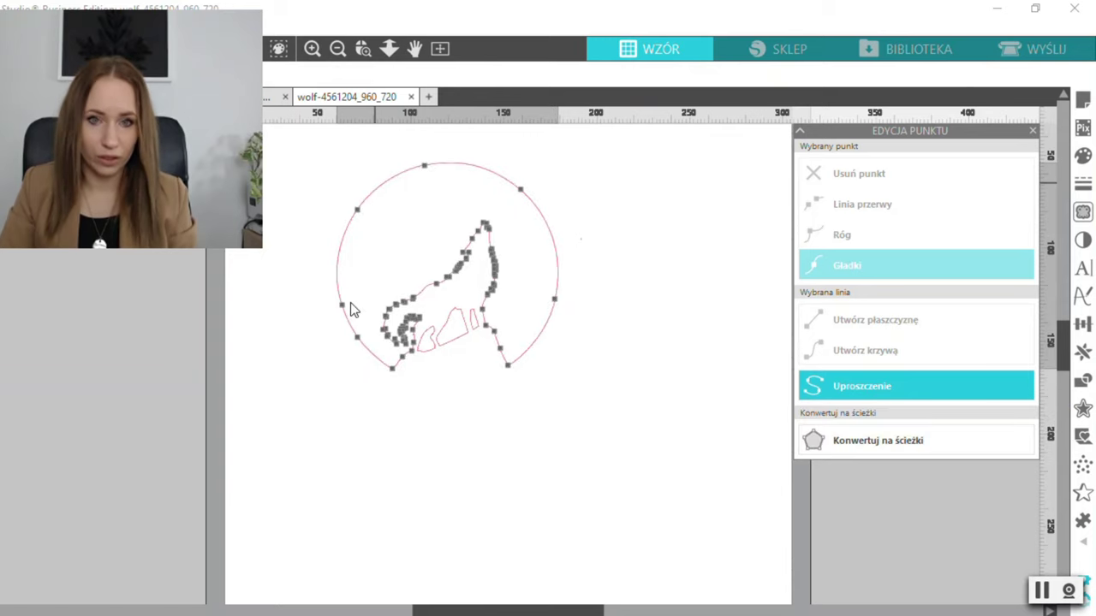
{"action": "left_click", "coordinate": [427, 417]}
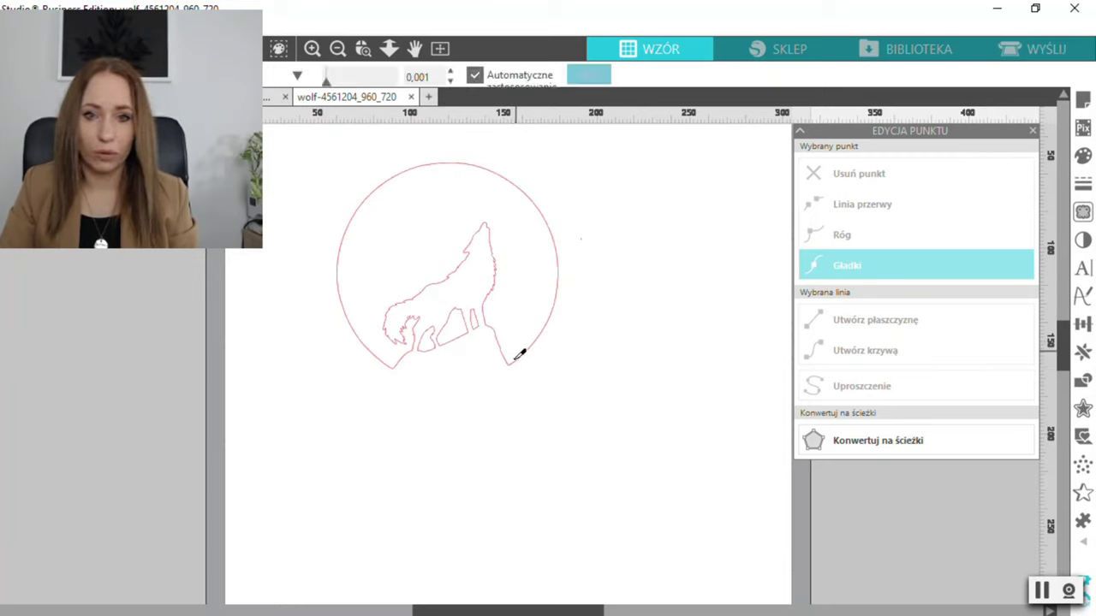
Cut the outline with the Knife at both lower corners of the moon, and move the moon arc to the right of the wolf
{"action": "left_click_drag", "start_coordinate": [514, 360], "coordinate": [495, 372]}
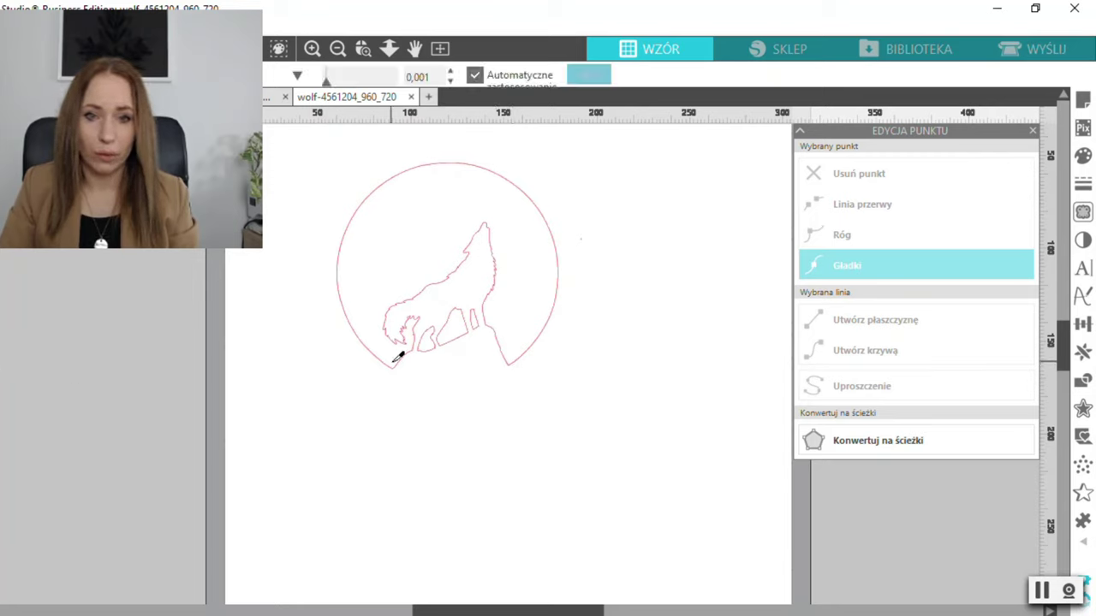
{"action": "left_click_drag", "start_coordinate": [394, 363], "coordinate": [403, 389]}
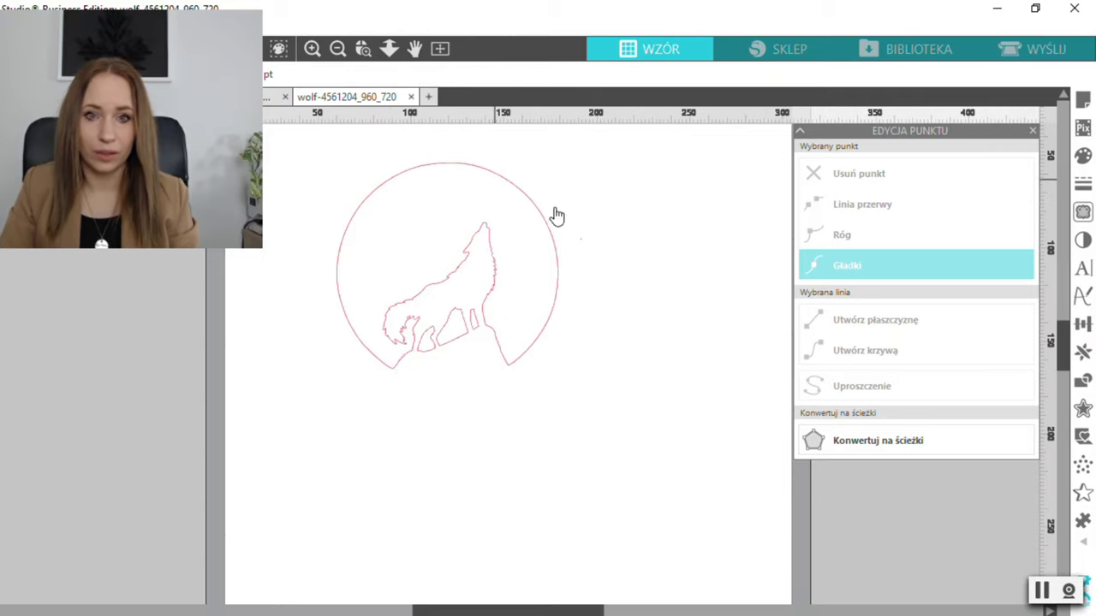
{"action": "left_click_drag", "start_coordinate": [553, 215], "coordinate": [716, 210]}
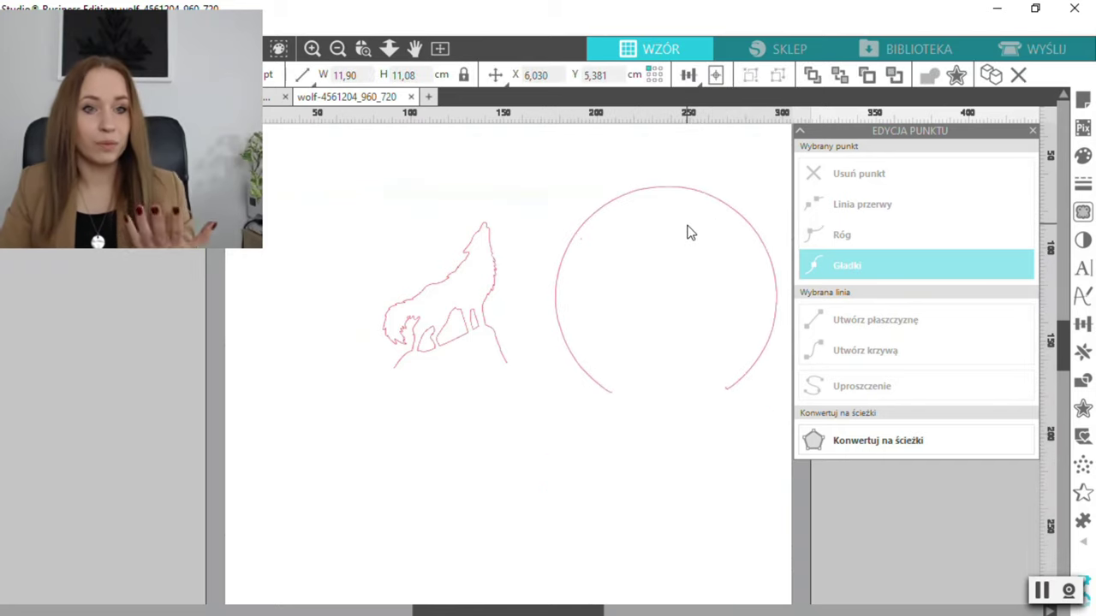